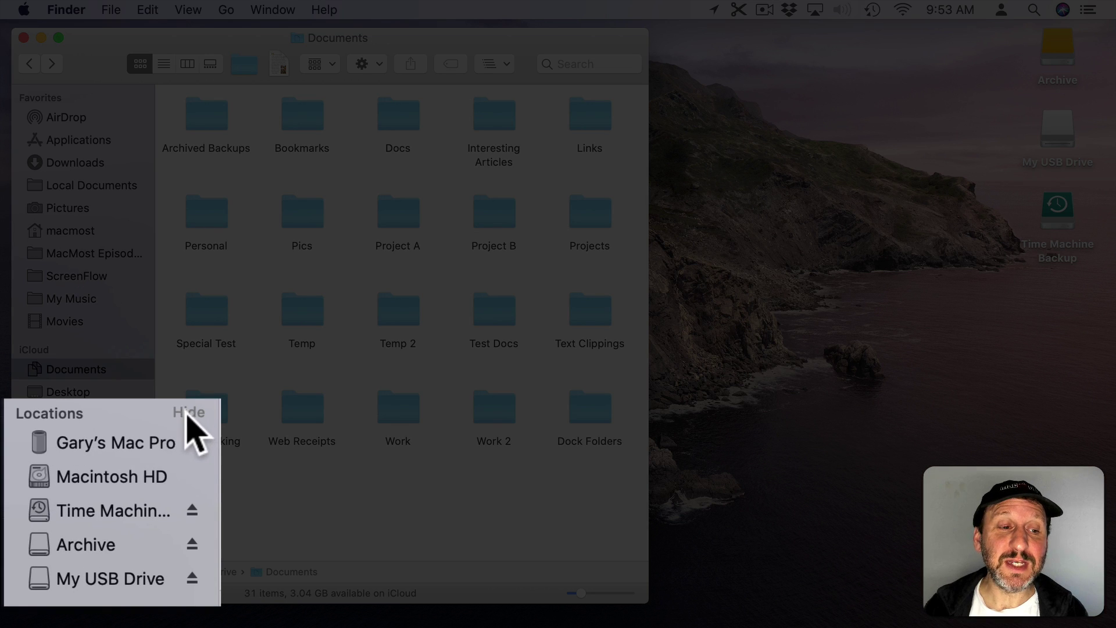
Step: Collapse and re-expand the sidebar drive locations, then view Finder Preferences' General tab
left_click(188, 412)
mouse_move(194, 423)
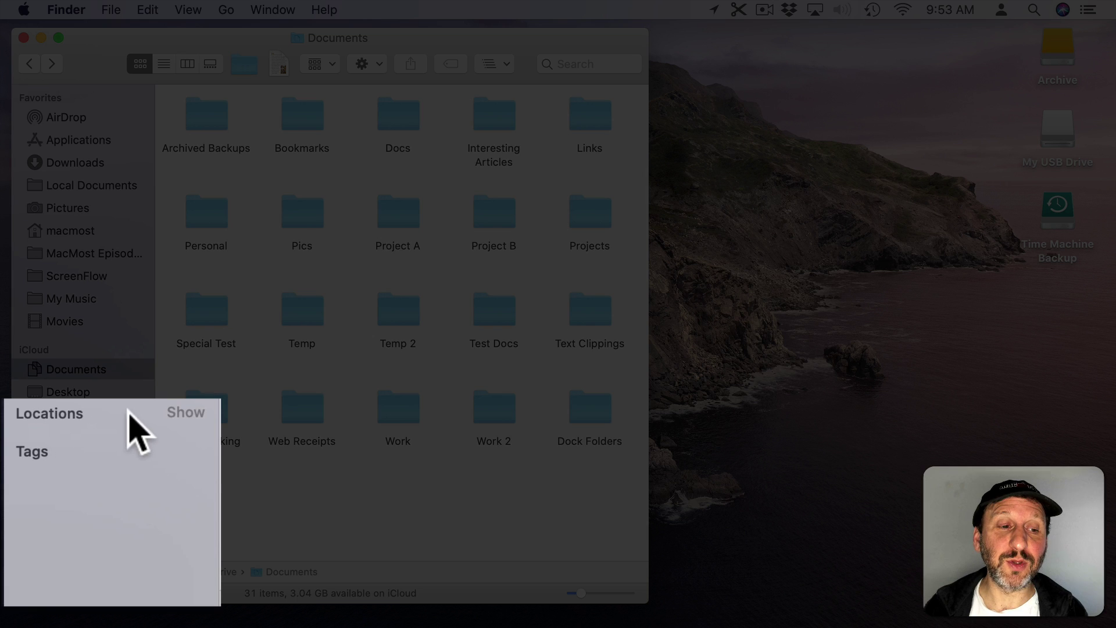
left_click(187, 413)
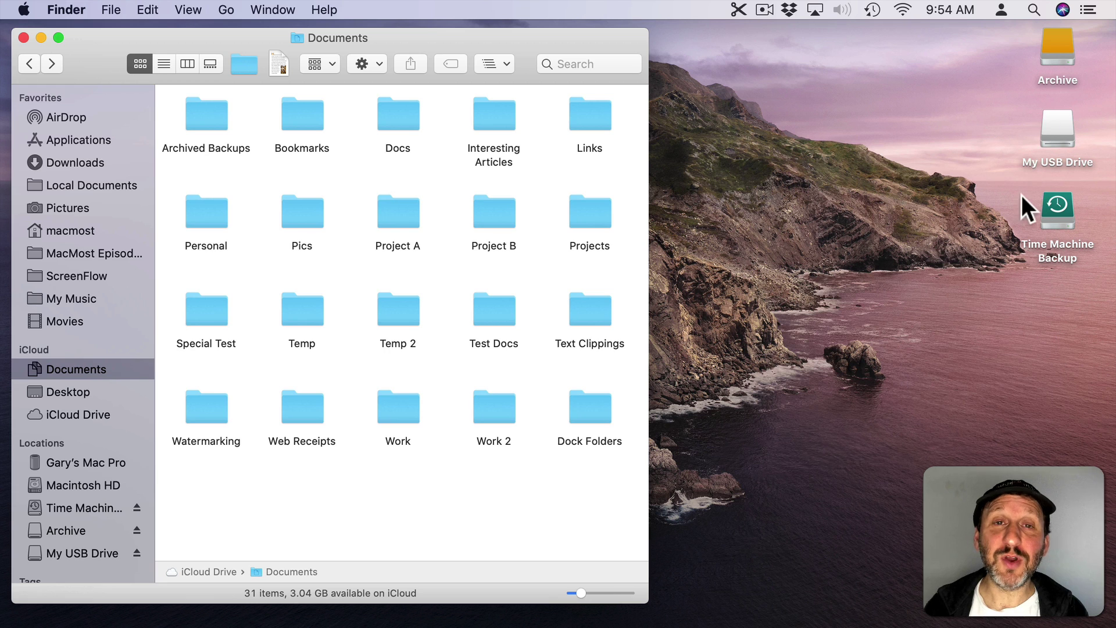
left_click(65, 10)
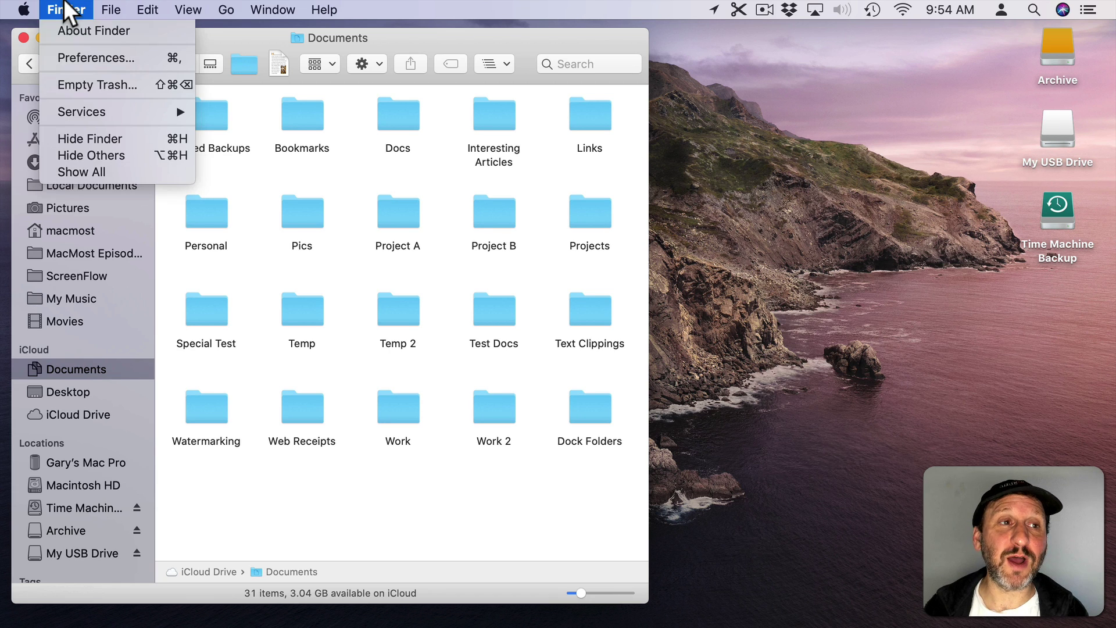
left_click(80, 62)
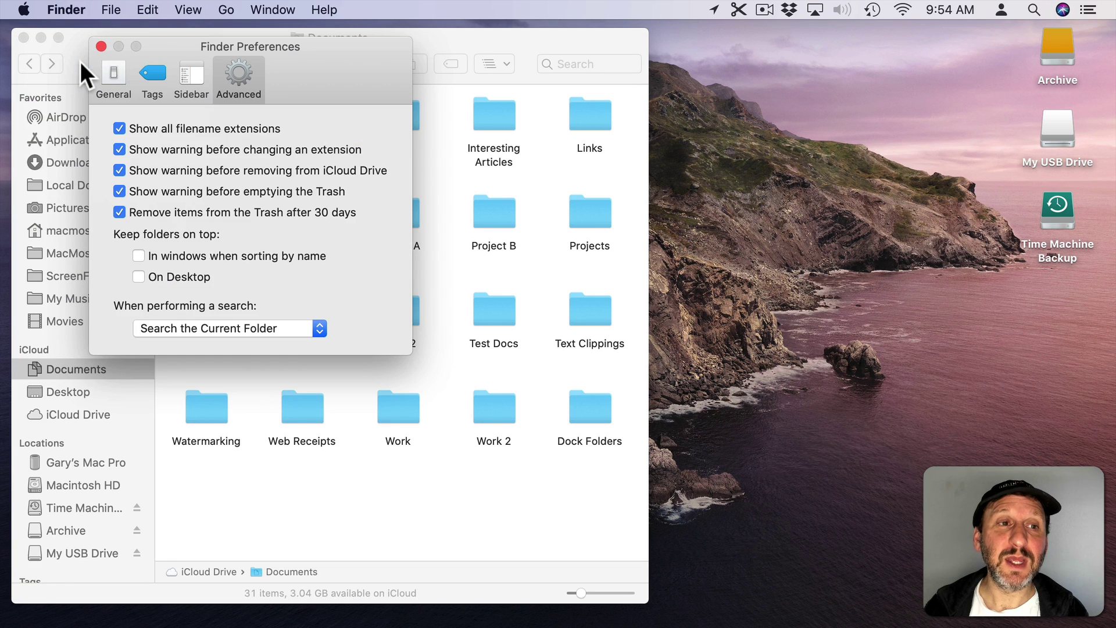
left_click(115, 69)
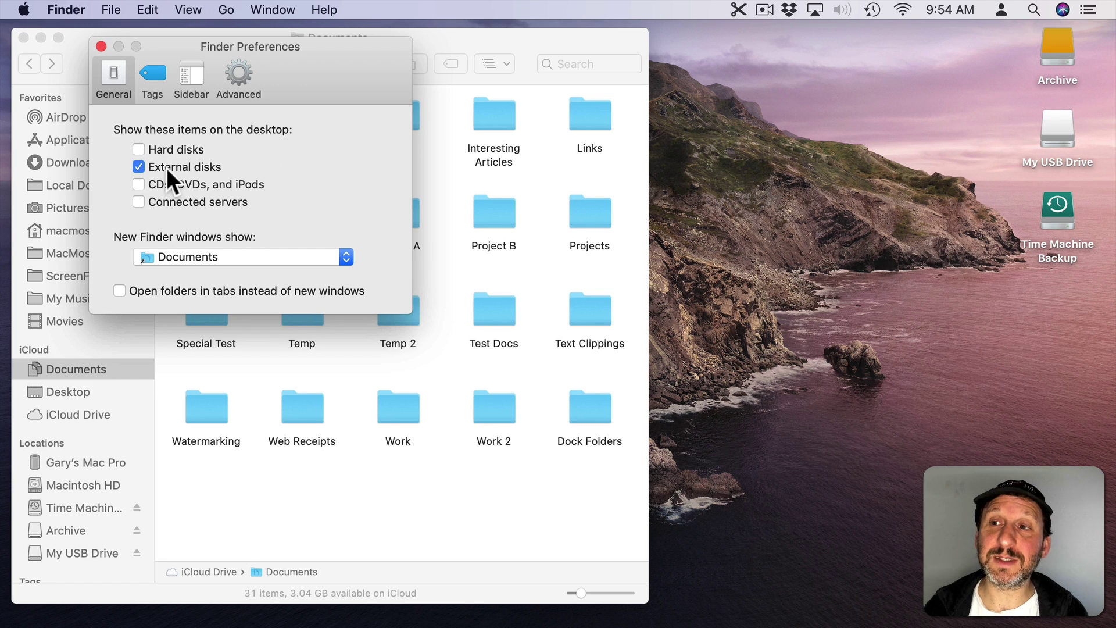
Step: Select the My USB Drive desktop icon, then bring the Documents window to the front
left_click(1052, 71)
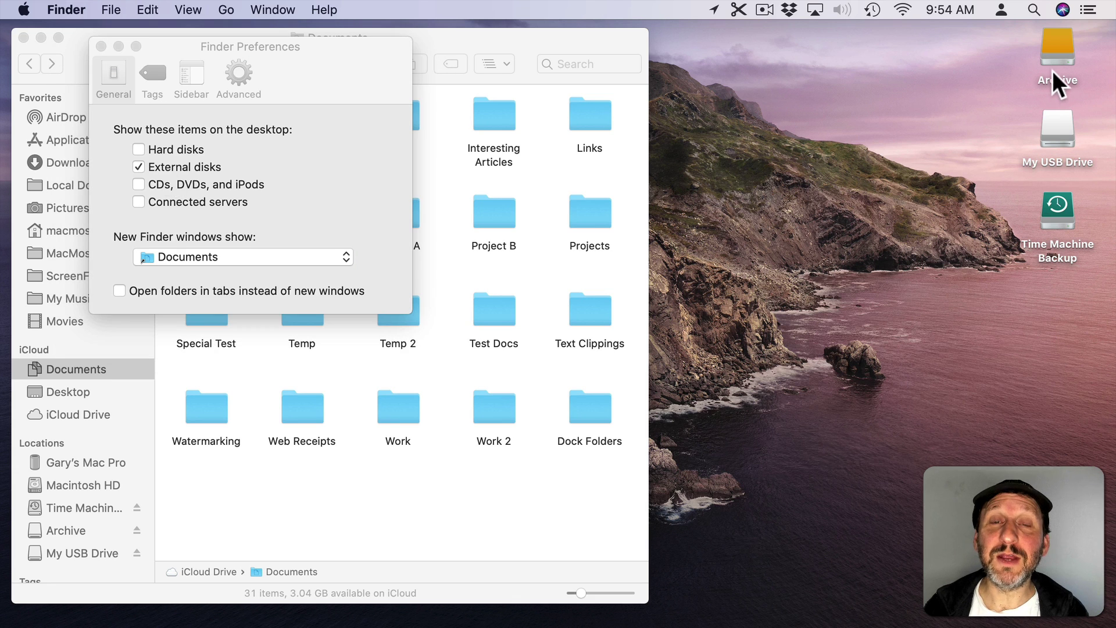
left_click(1051, 135)
left_click(116, 51)
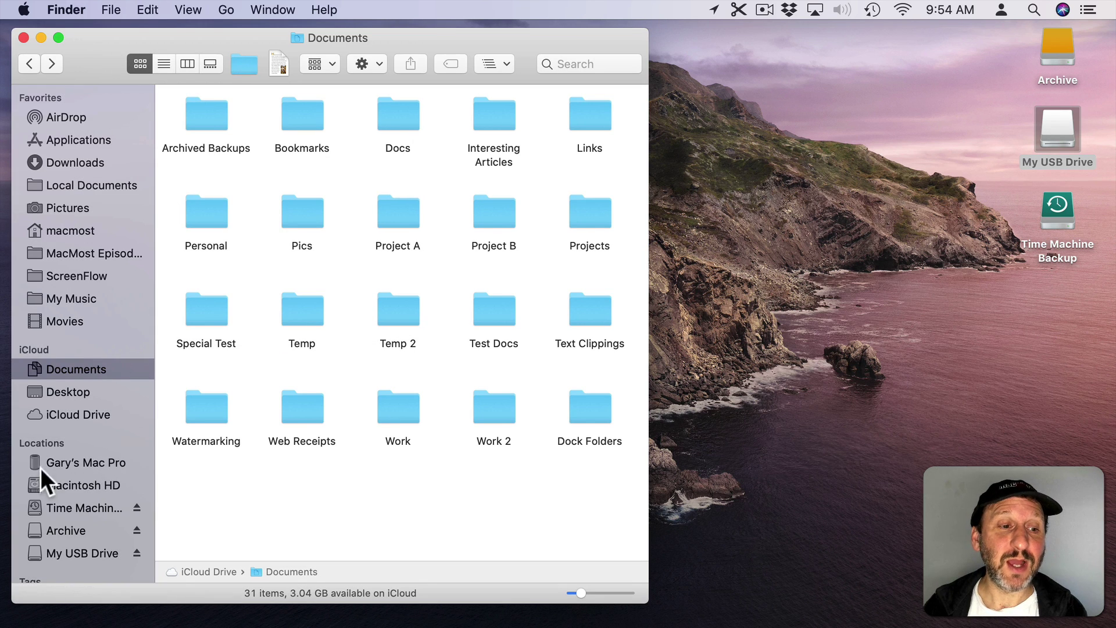
Step: Show the computer's drives via Go > Computer and open the empty My USB Drive
left_click(72, 462)
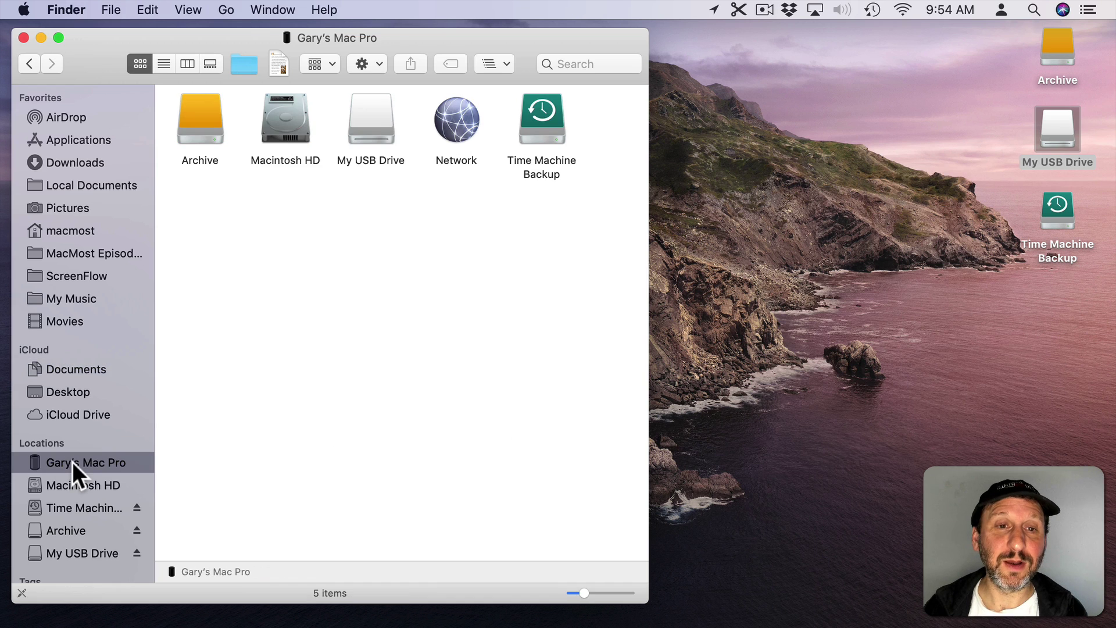
left_click(226, 9)
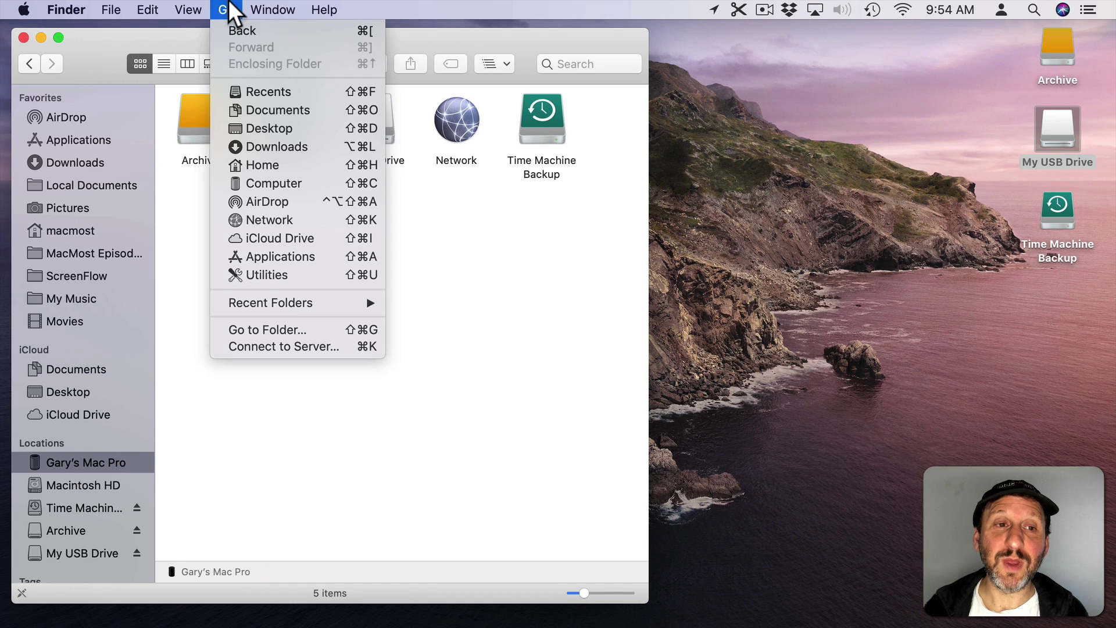
left_click(268, 179)
left_click(373, 125)
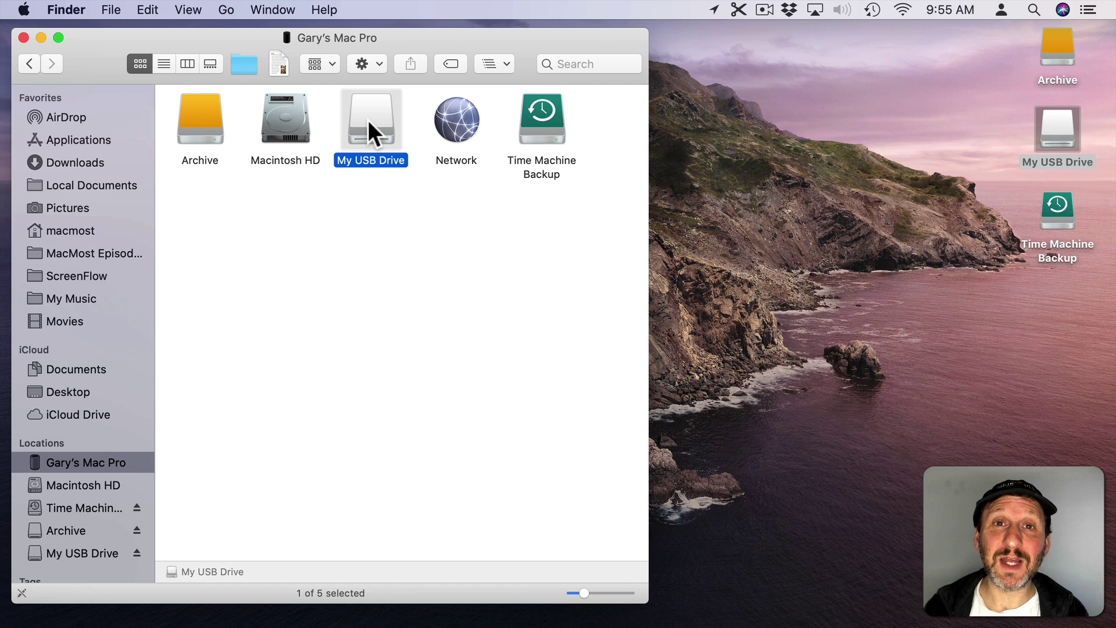
double_click(379, 123)
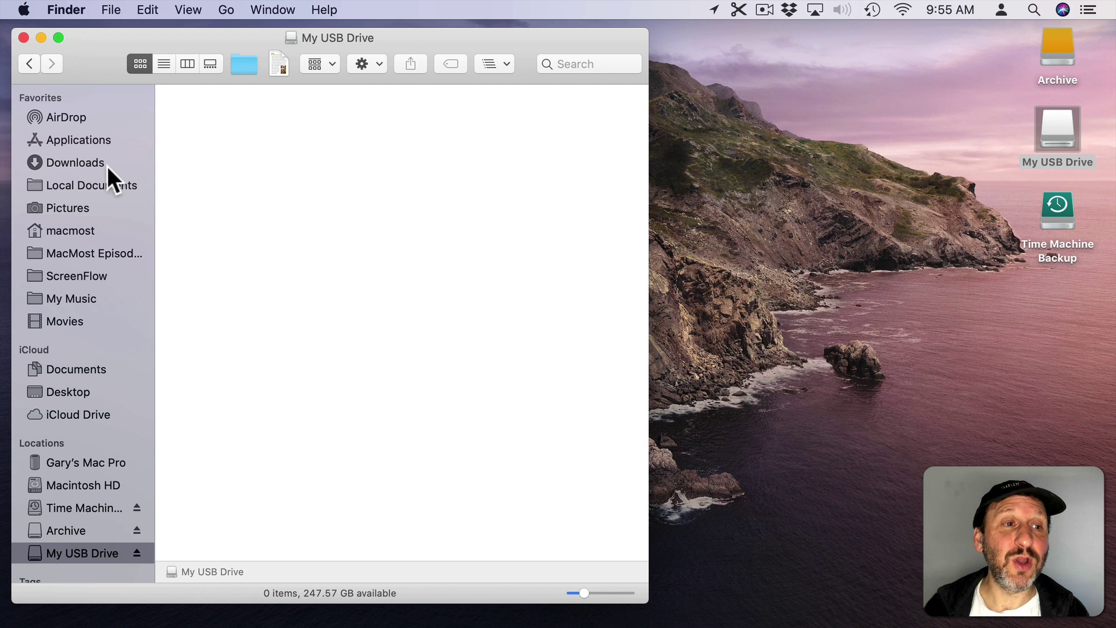
Step: Copy IMG_0468.jpeg from Documents' Pics folder onto My USB Drive and view its 1 item
left_click(72, 363)
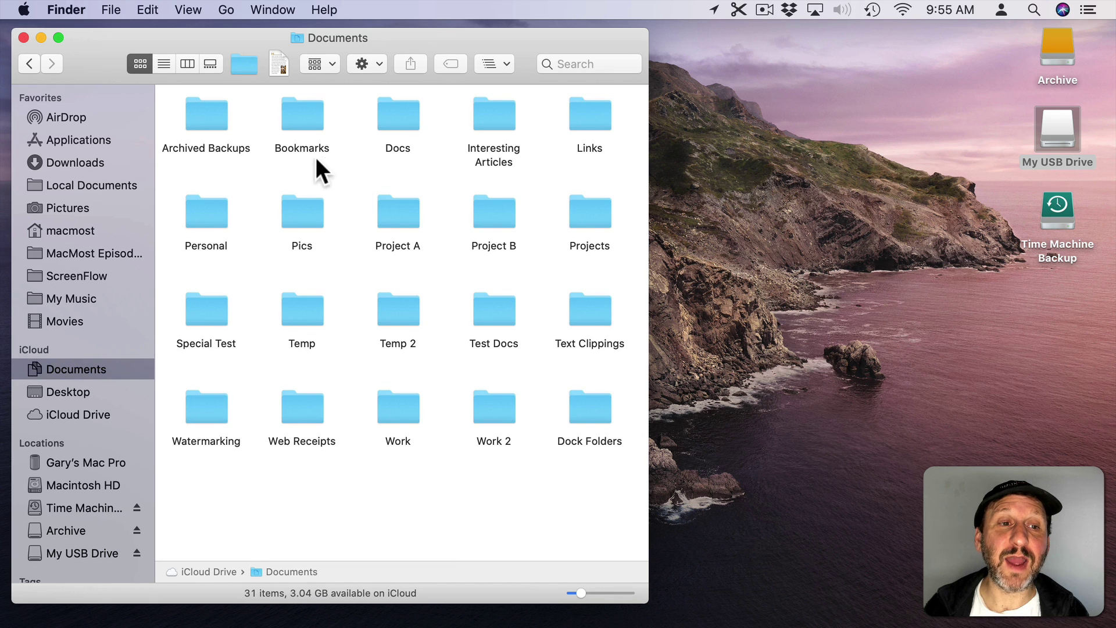
double_click(301, 207)
left_click_drag(198, 115, 74, 556)
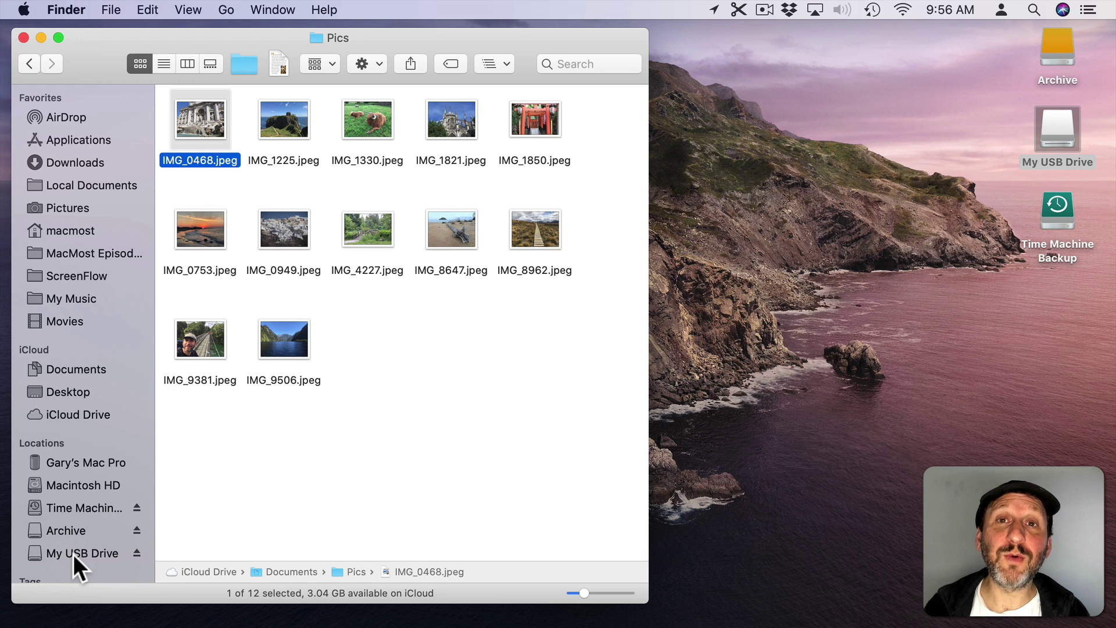
left_click(74, 550)
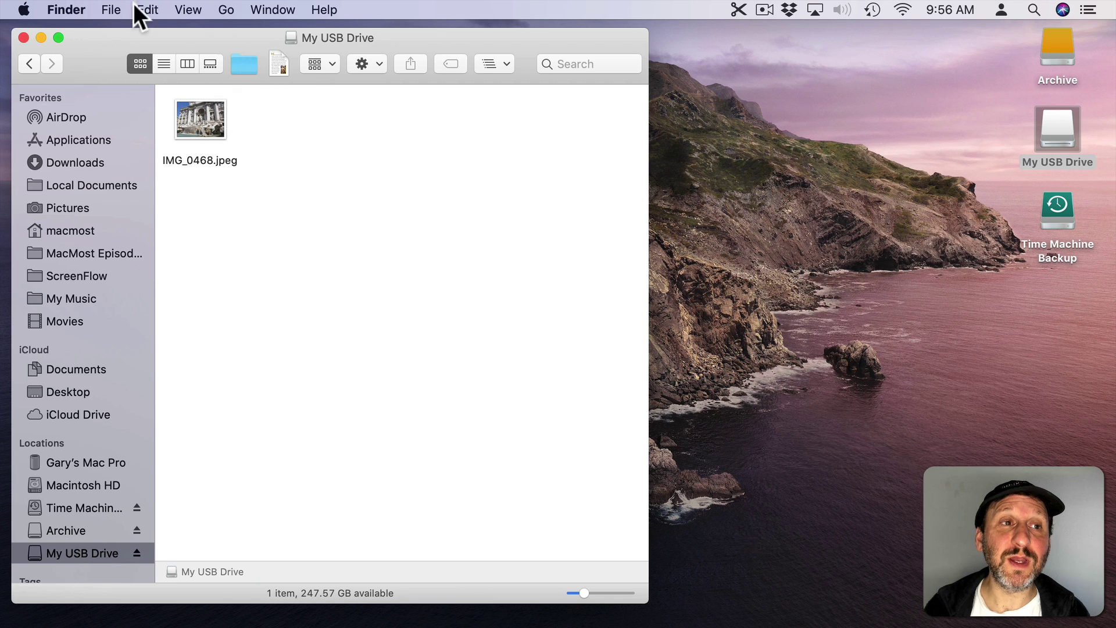
Step: From a new window's Personal folder, copy Home items.rtf to My USB Drive and drag Items Needed.rtf over
left_click(116, 10)
left_click(121, 29)
left_click_drag(180, 51, 505, 45)
double_click(562, 226)
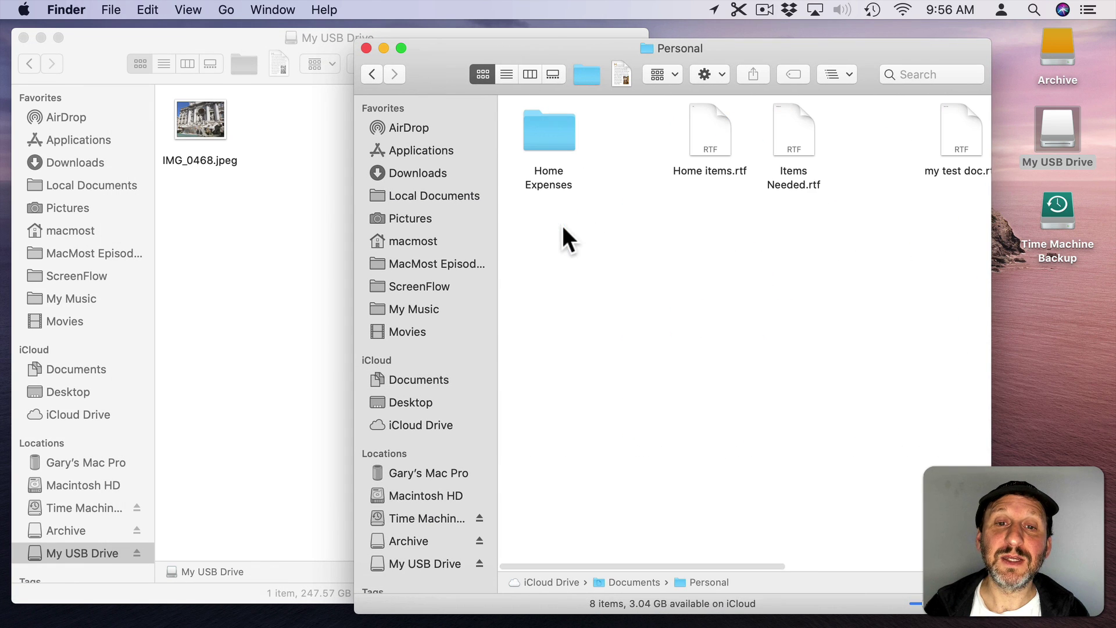
left_click_drag(712, 131, 262, 228)
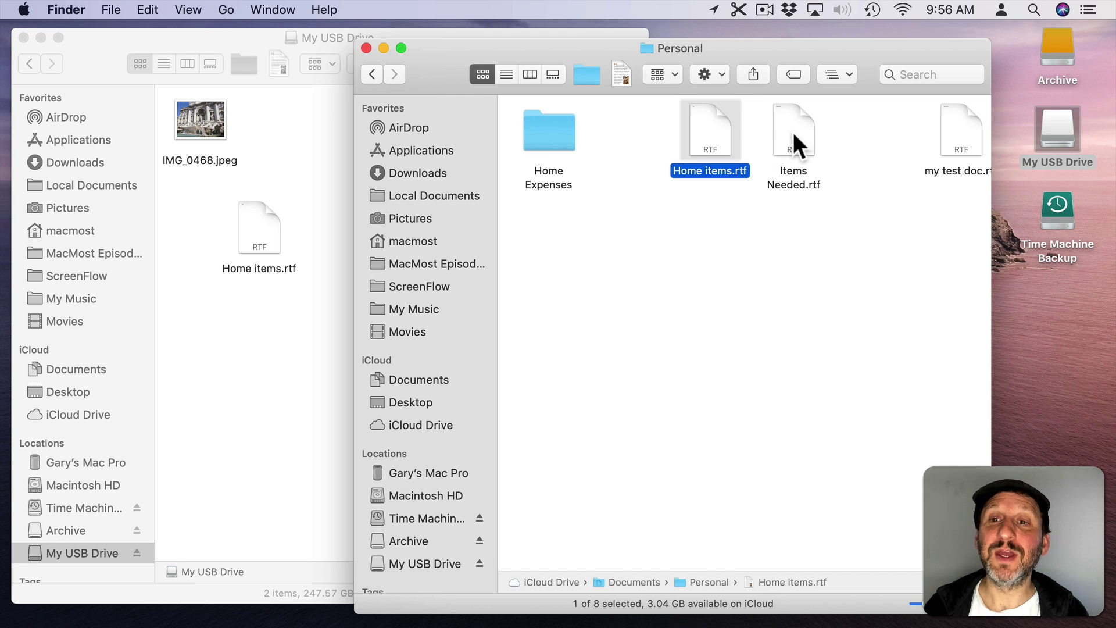
left_click_drag(795, 131, 263, 354)
key("super")
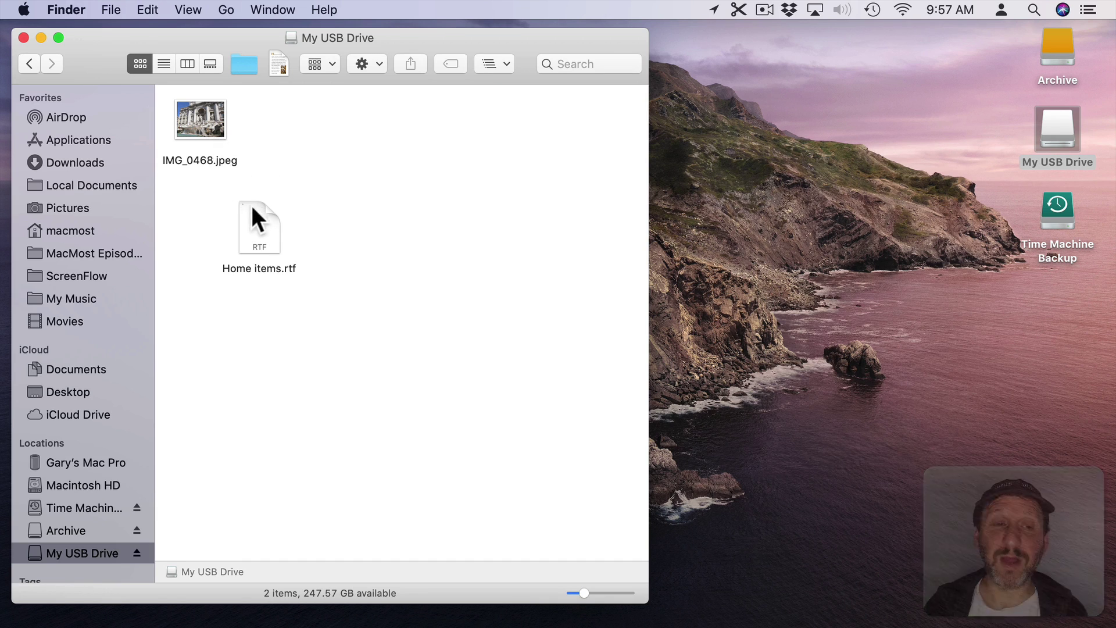
Step: Move Home items.rtf to the Trash via the File menu and check it in the Trash
left_click_drag(254, 226, 290, 244)
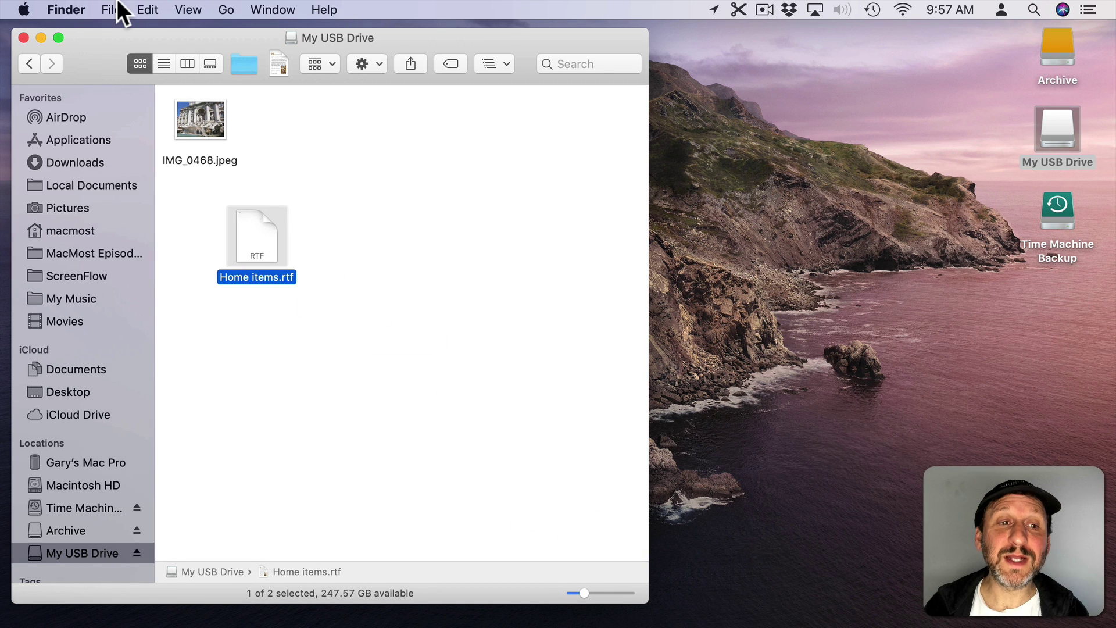
left_click(114, 8)
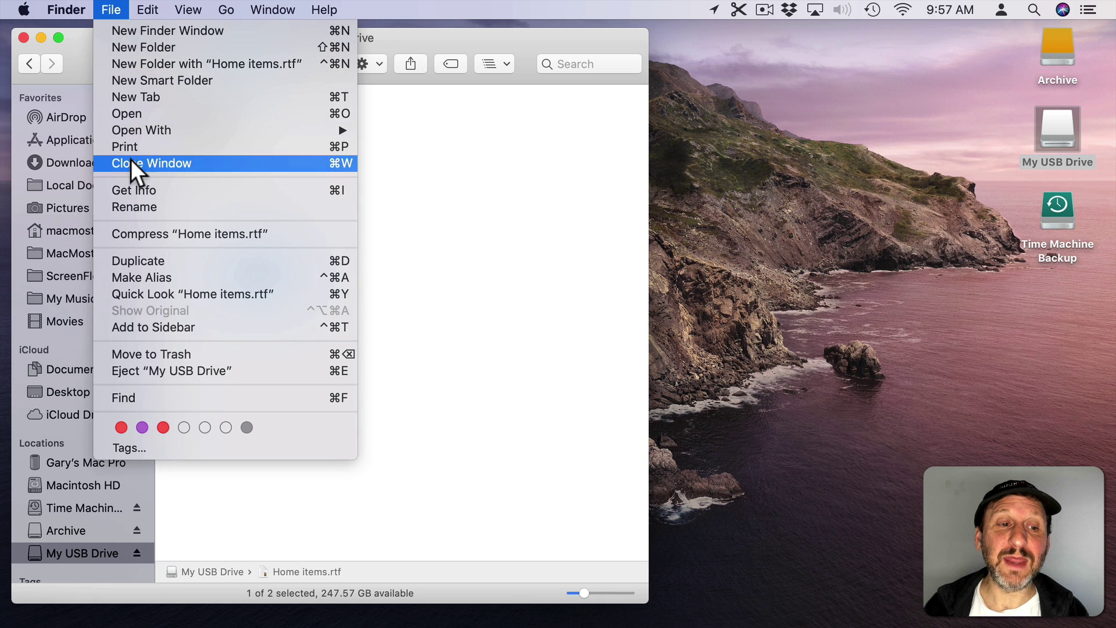
left_click(158, 354)
left_click(1032, 609)
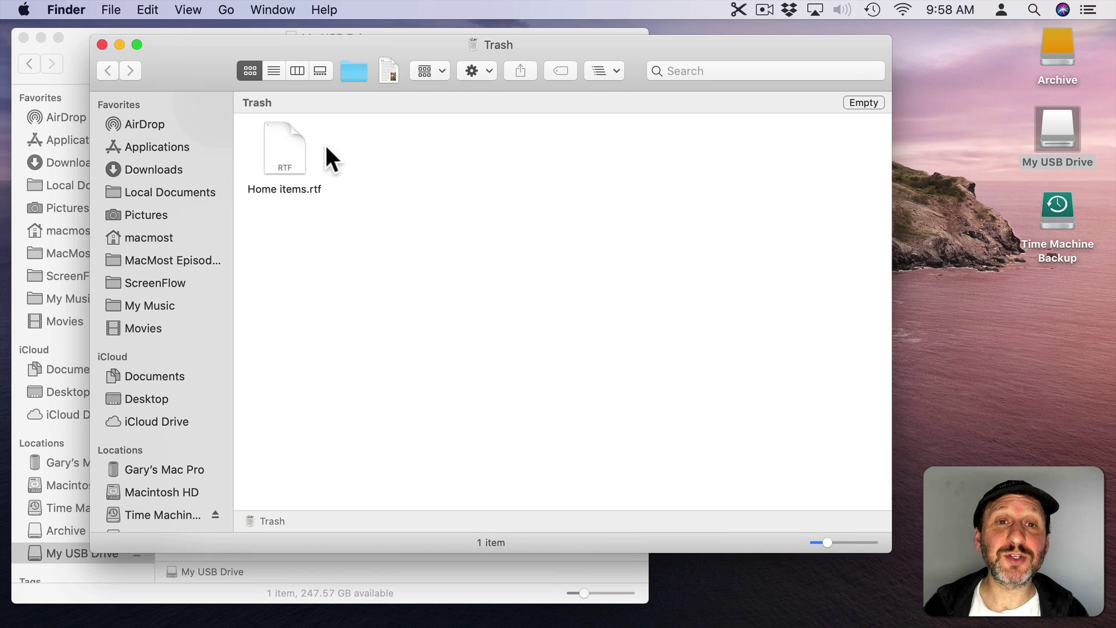
left_click(101, 44)
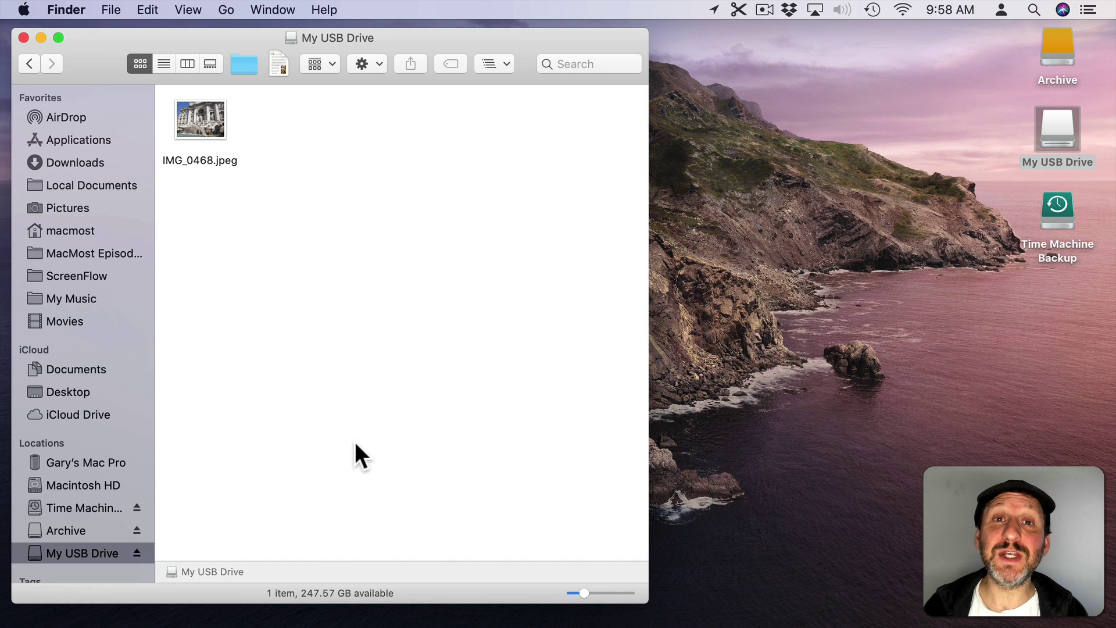
Step: Bring up the Trash's and Finder's Empty Trash options, then return to My USB Drive without emptying
mouse_move(1084, 622)
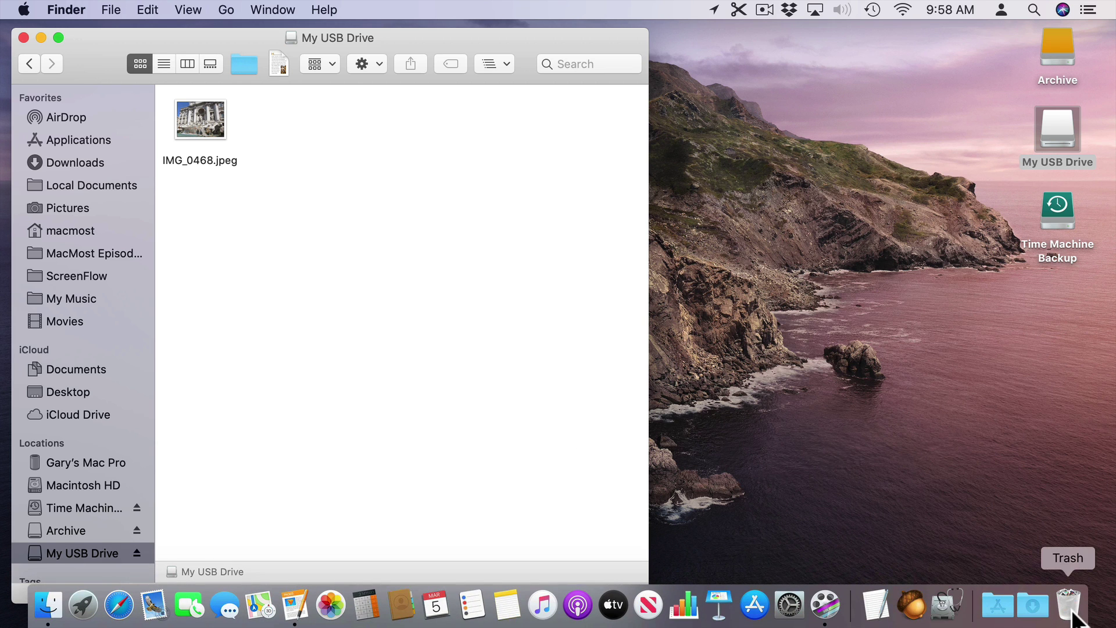
right_click(1072, 617)
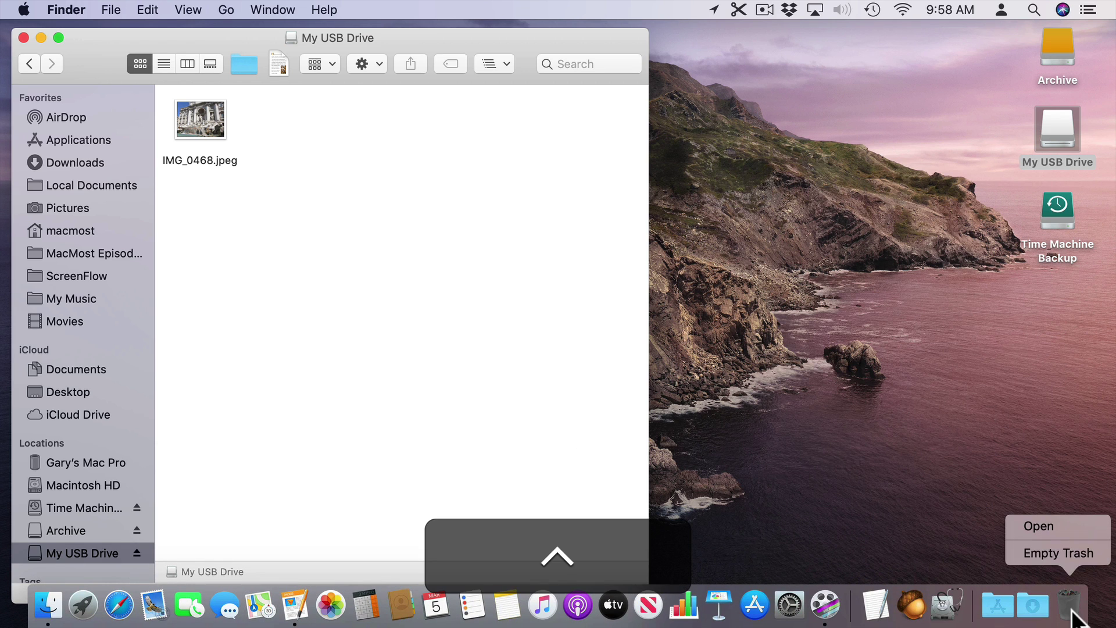
left_click(1049, 549)
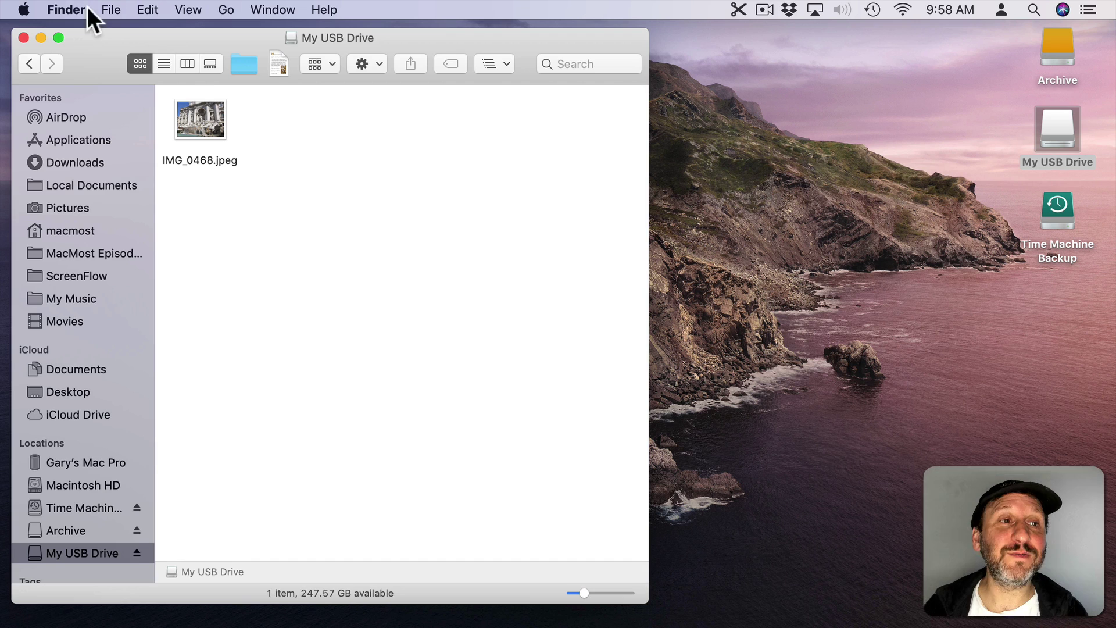
left_click(84, 7)
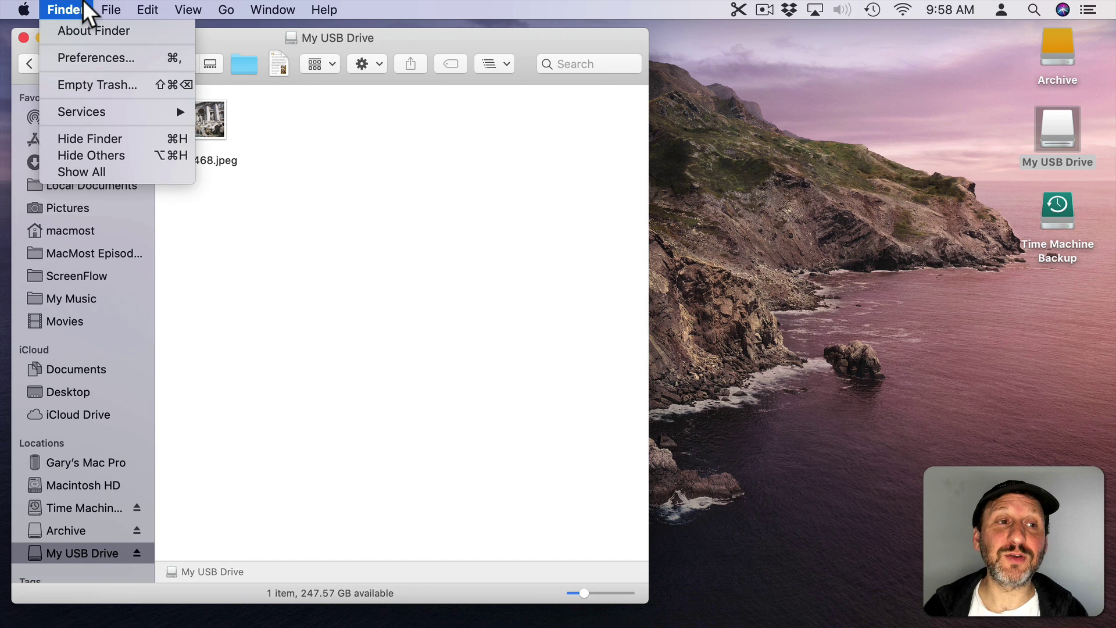
left_click(102, 80)
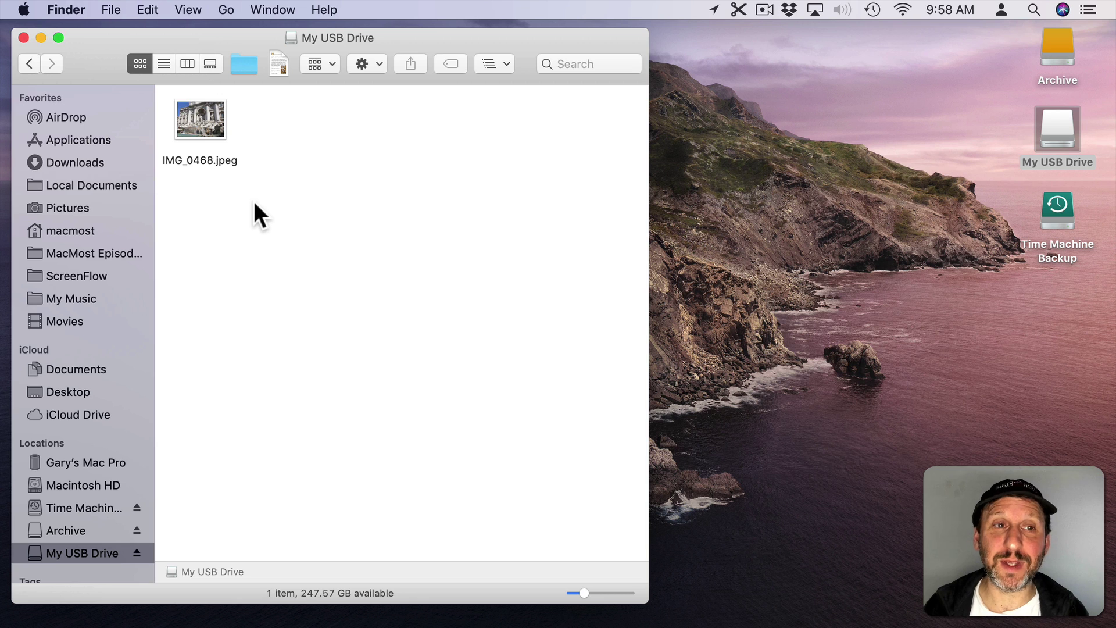
left_click(197, 123)
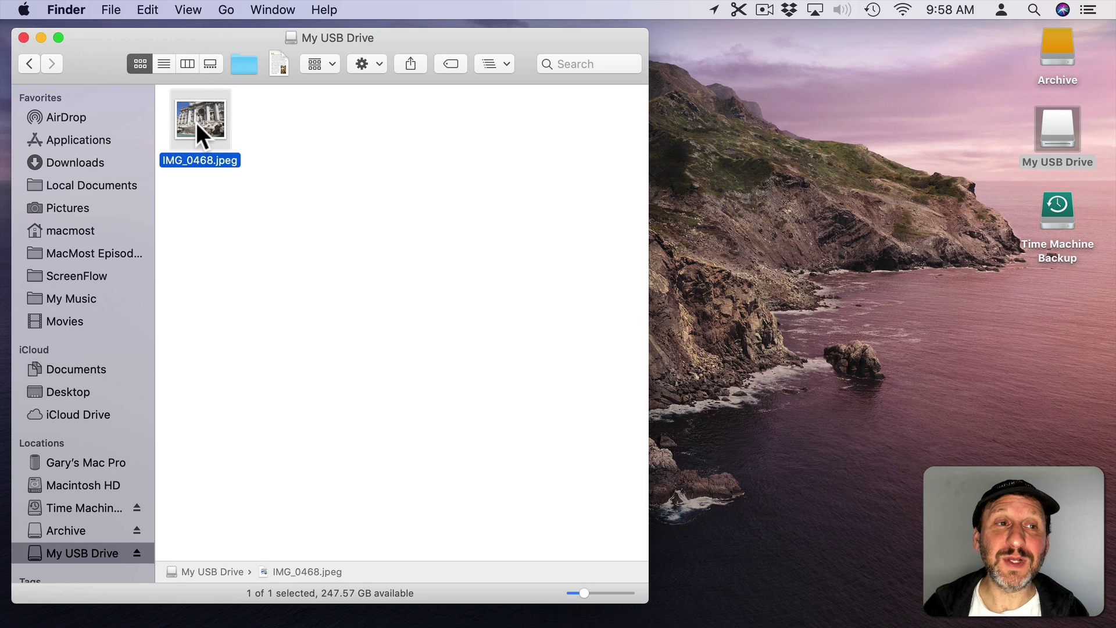
left_click(114, 10)
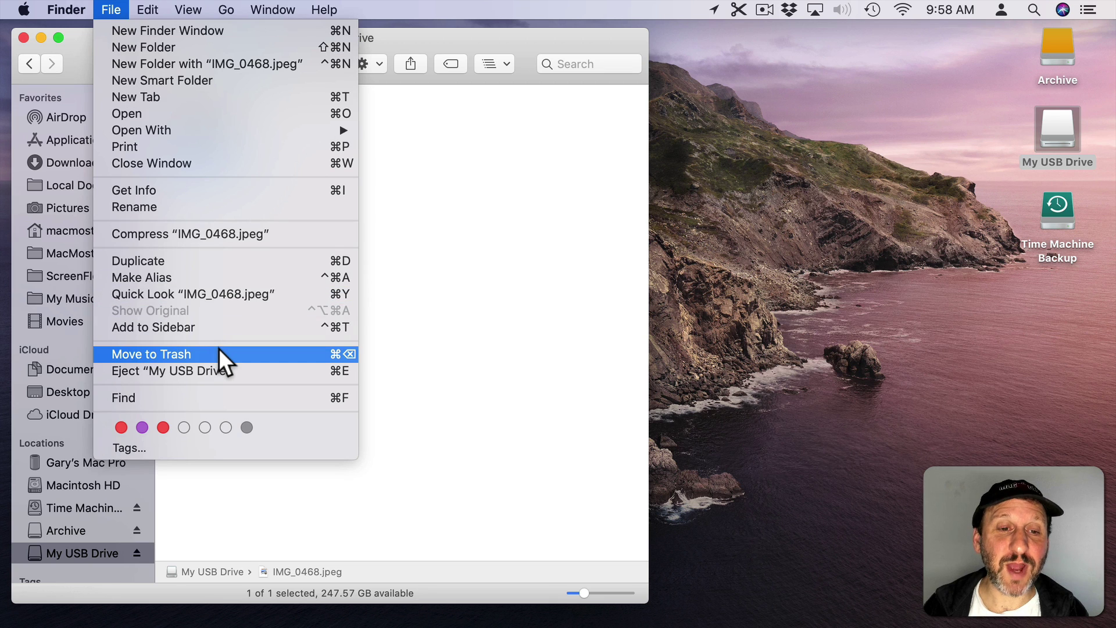
key("alt")
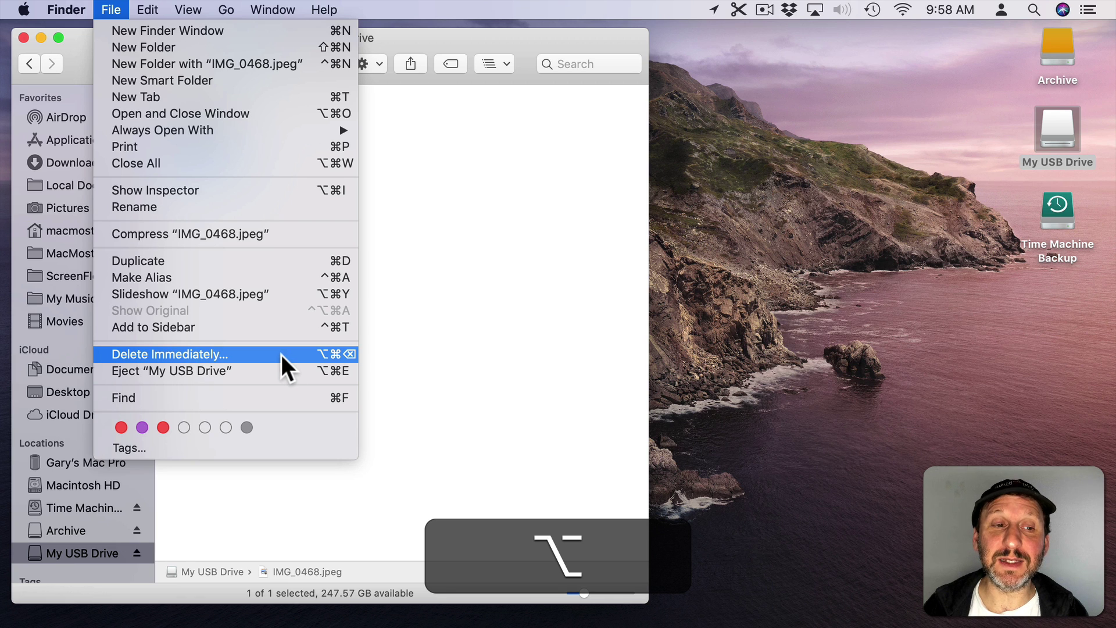
left_click(466, 316)
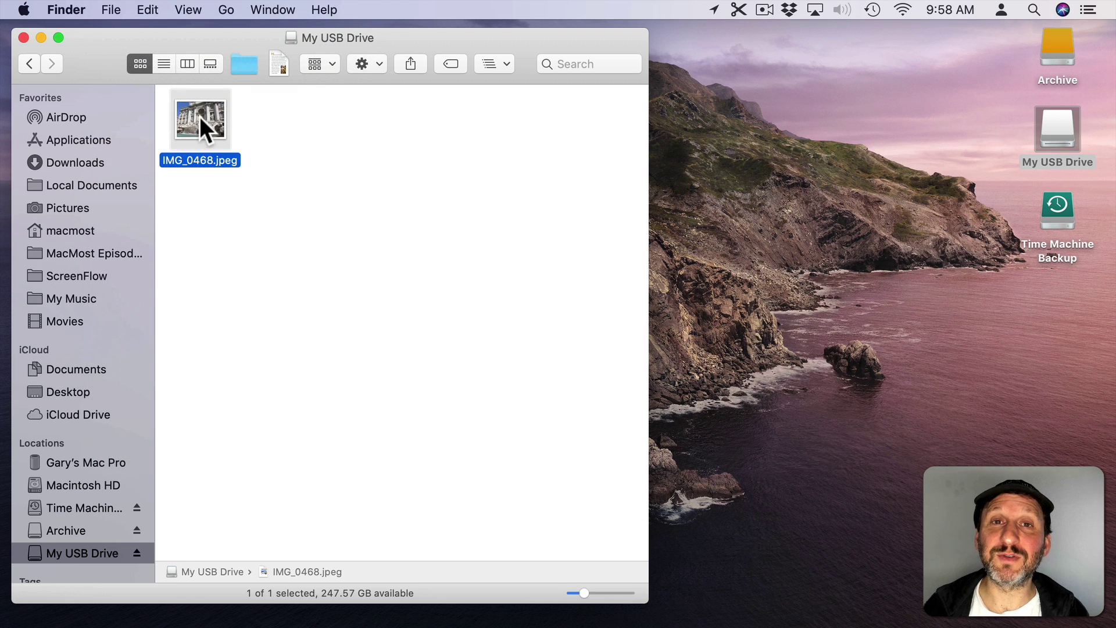
Step: Close the My USB Drive window and launch Disk Utility by searching 'disk' in Spotlight
left_click(23, 37)
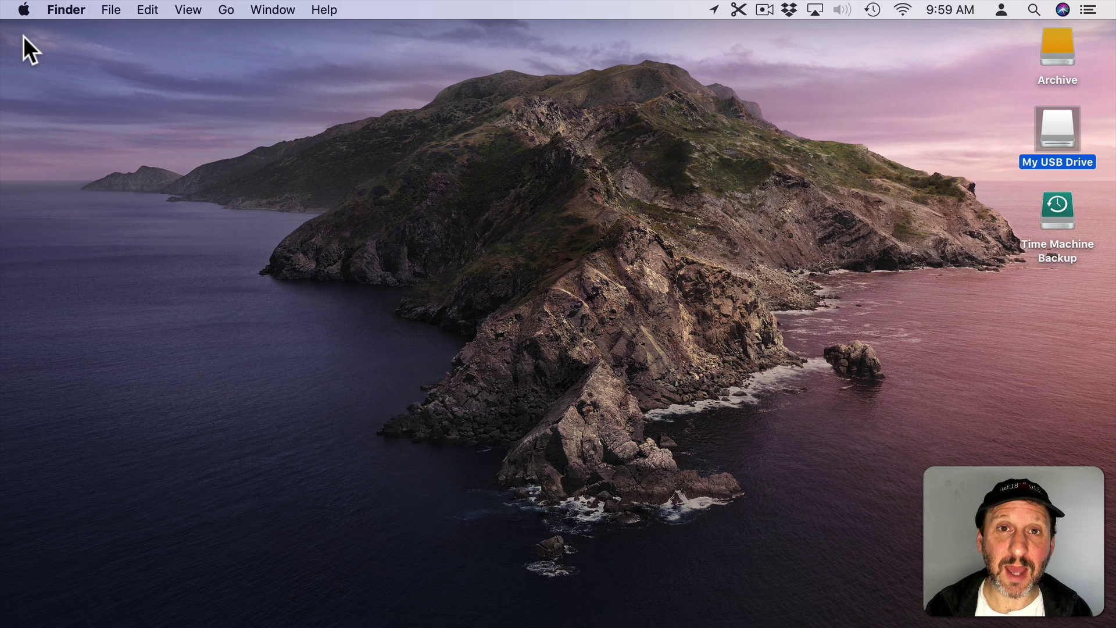
key("super+space")
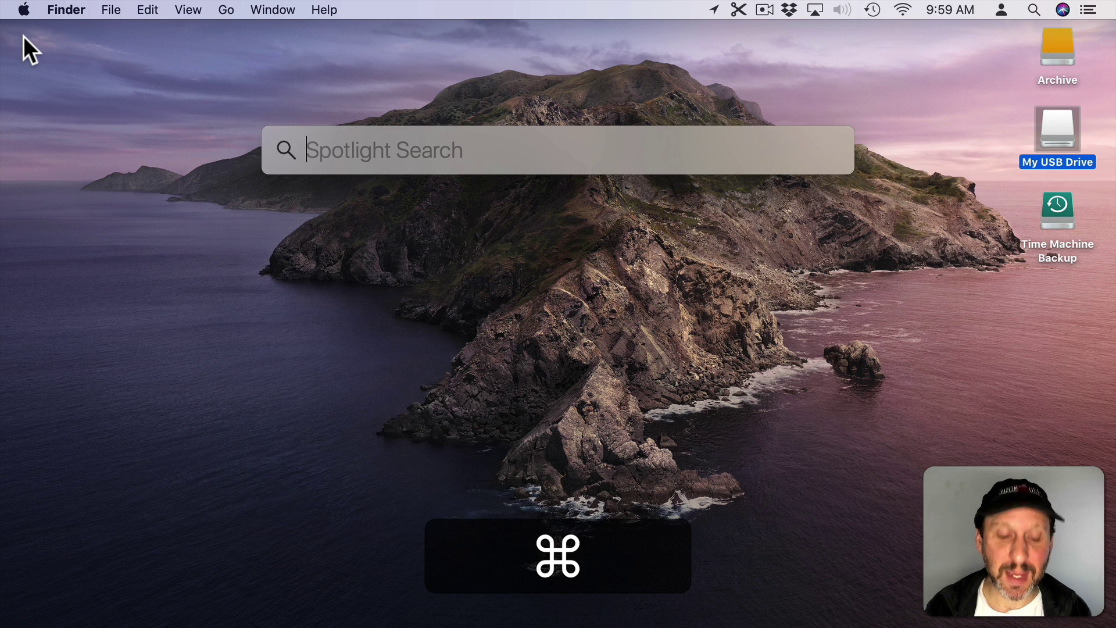
type("disk")
key("Return")
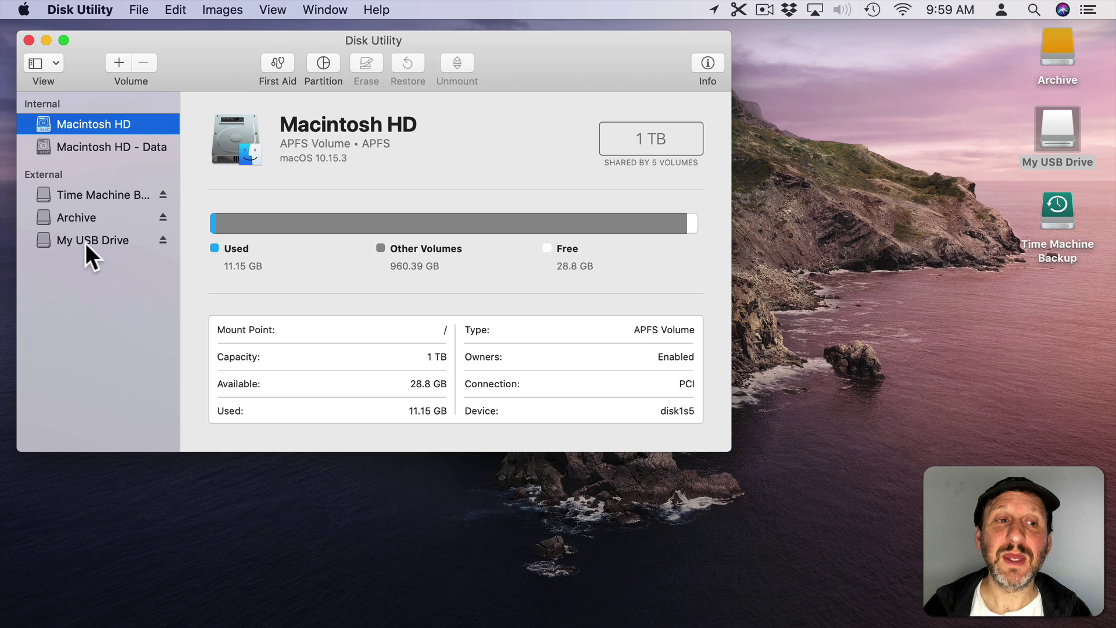
Step: Show all devices in Disk Utility and select the 252.16 GB SanDisk Ultra USB 3.0 Media disk
left_click(50, 63)
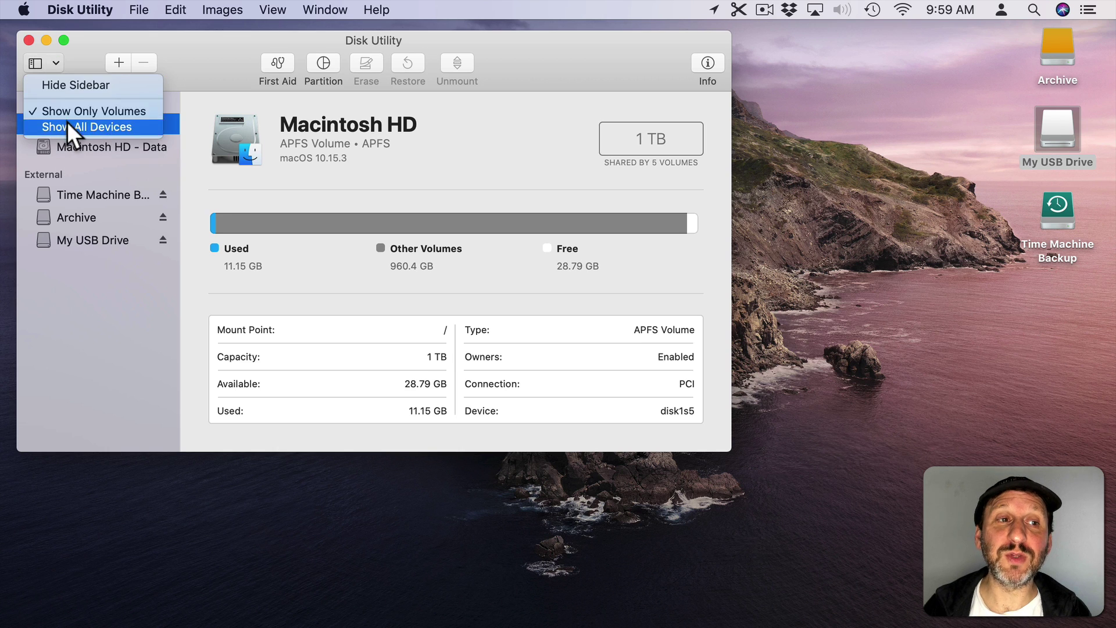
left_click(136, 123)
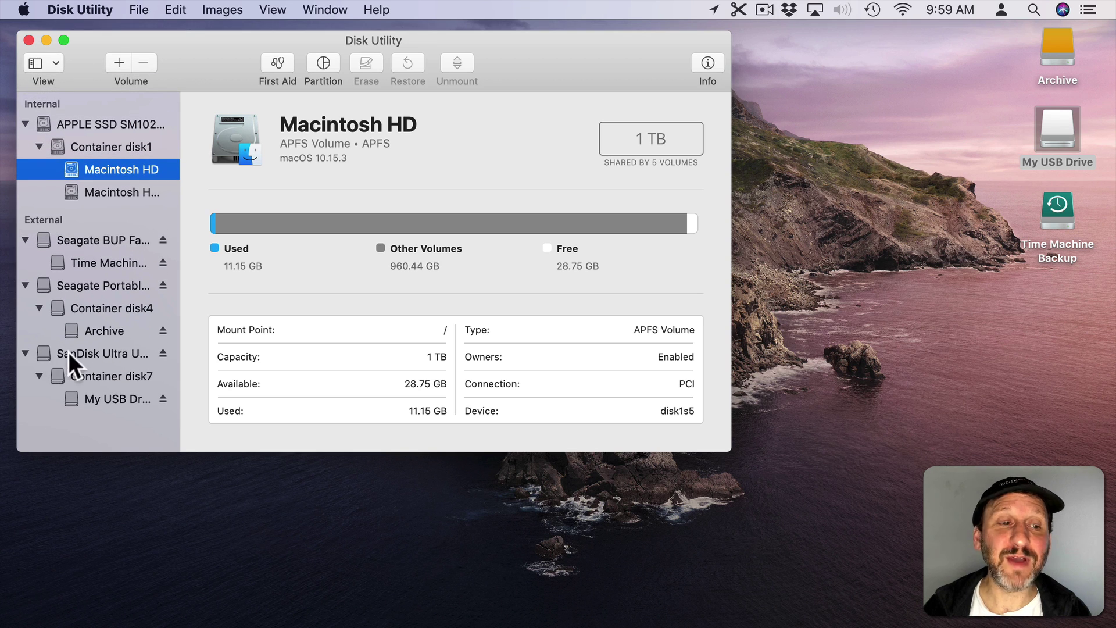
left_click(85, 351)
left_click(97, 398)
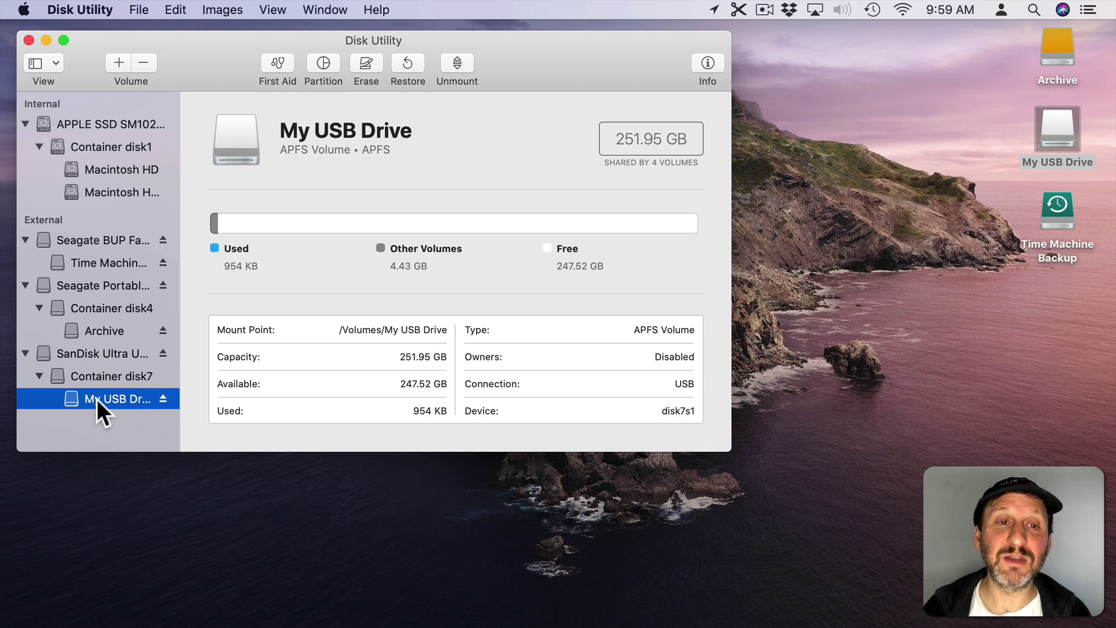
left_click(81, 351)
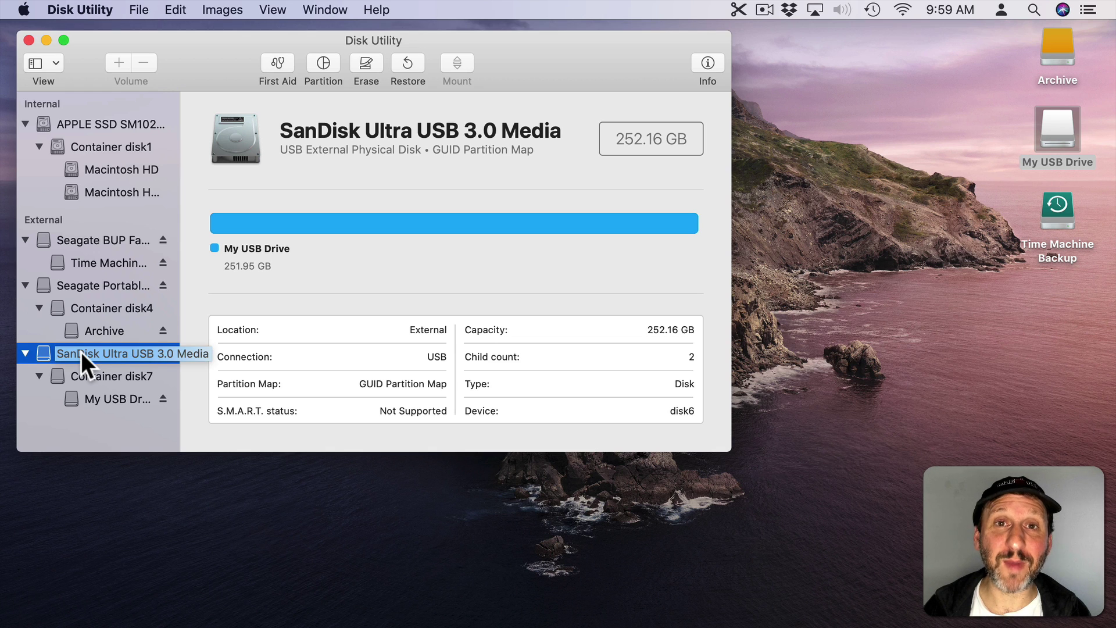
Step: Open the Erase dialog for the SanDisk disk and review the Format choices
left_click(365, 61)
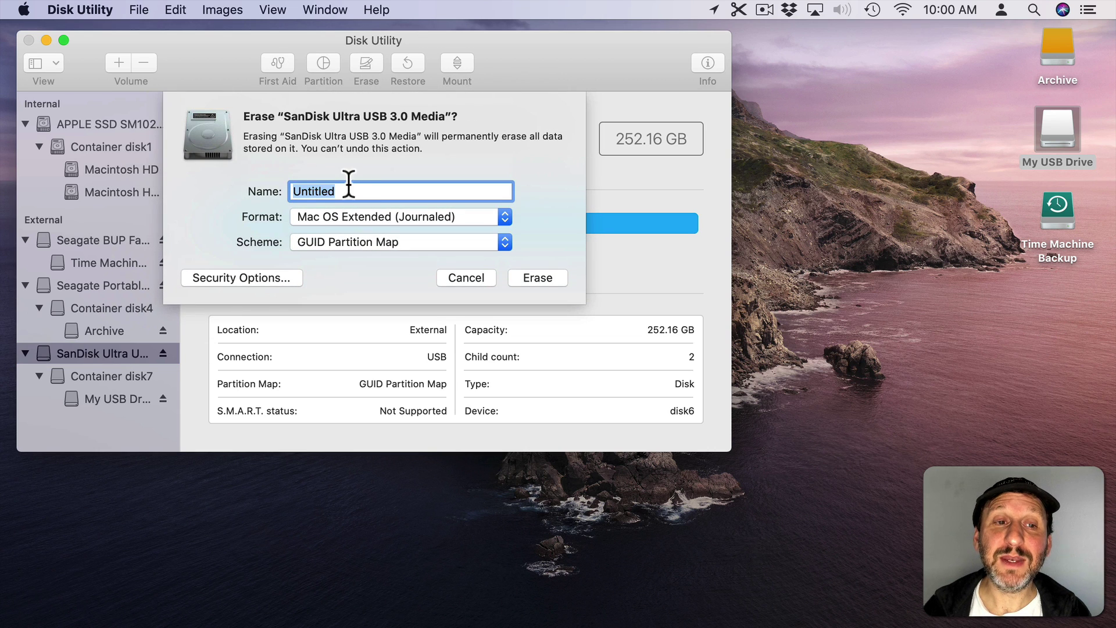
left_click(338, 217)
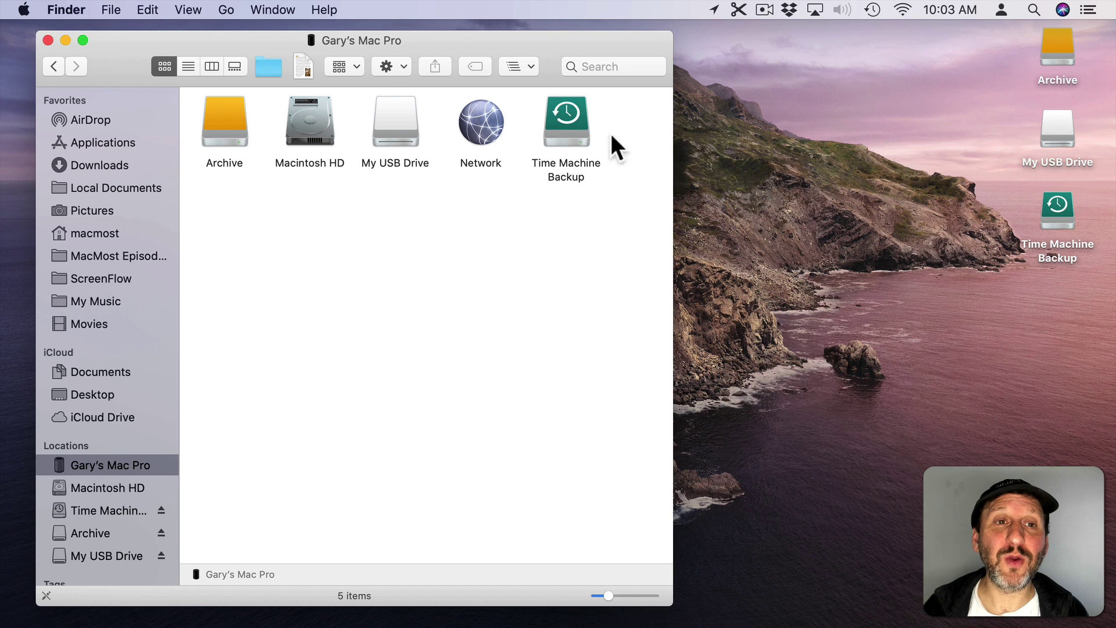
left_click(391, 116)
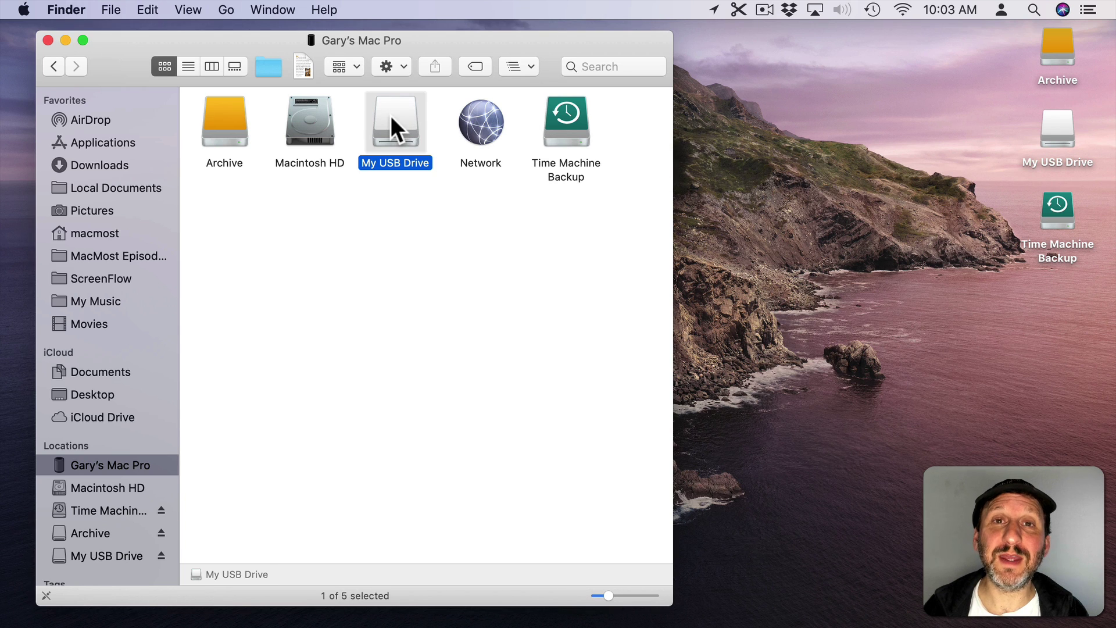
left_click(1072, 135)
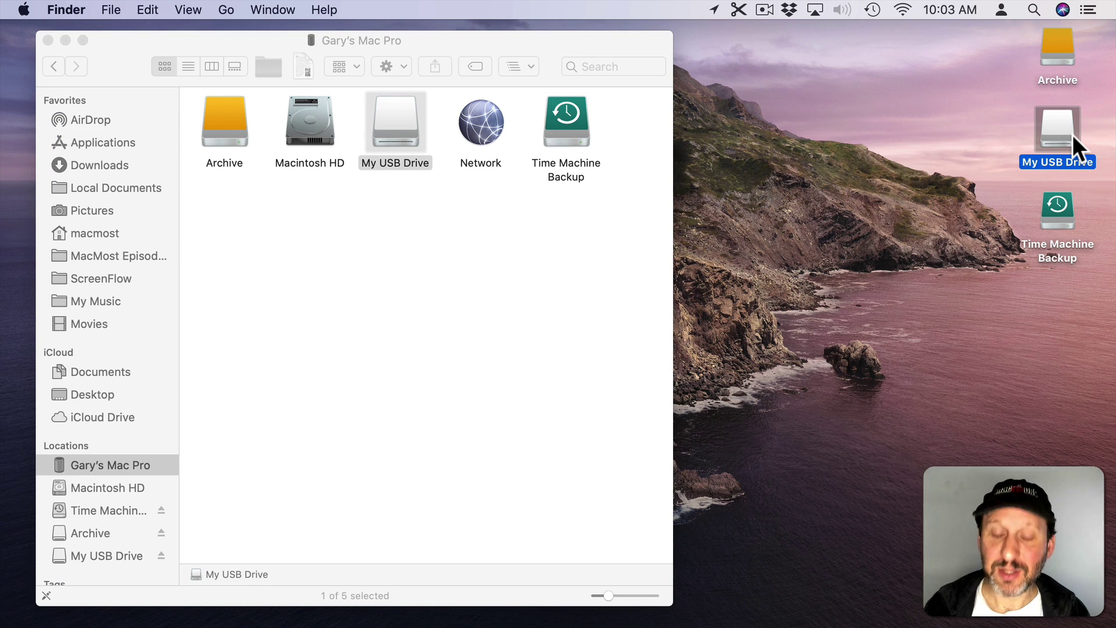
key("Return")
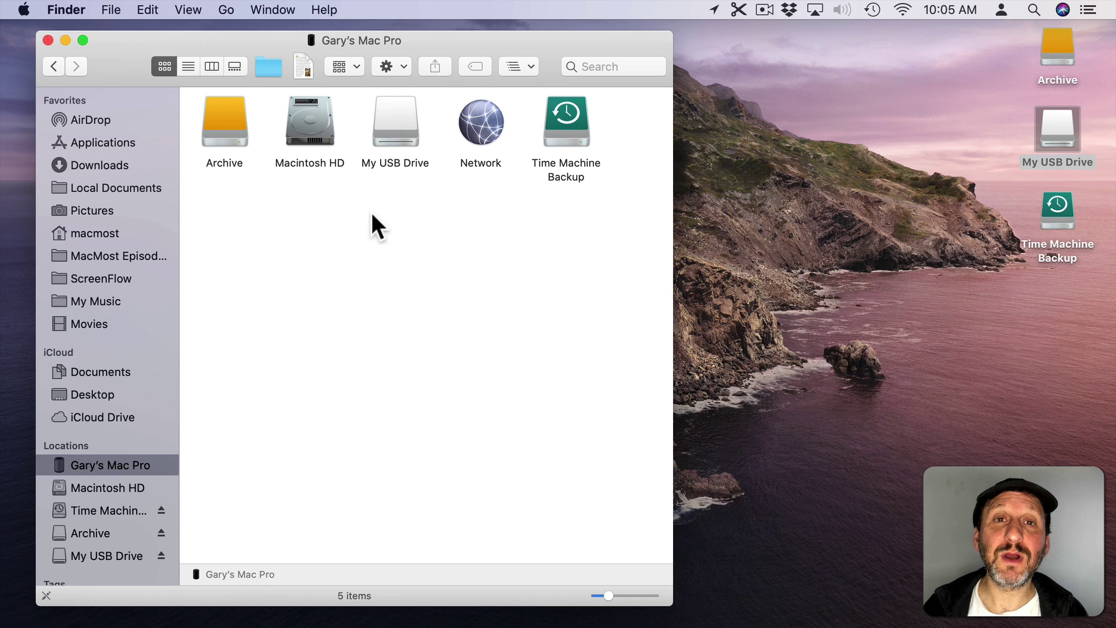
Step: Bring up and dismiss My USB Drive's shortcut menu in the drives window and on the desktop
key("ctrl")
left_click(396, 119, "ctrl")
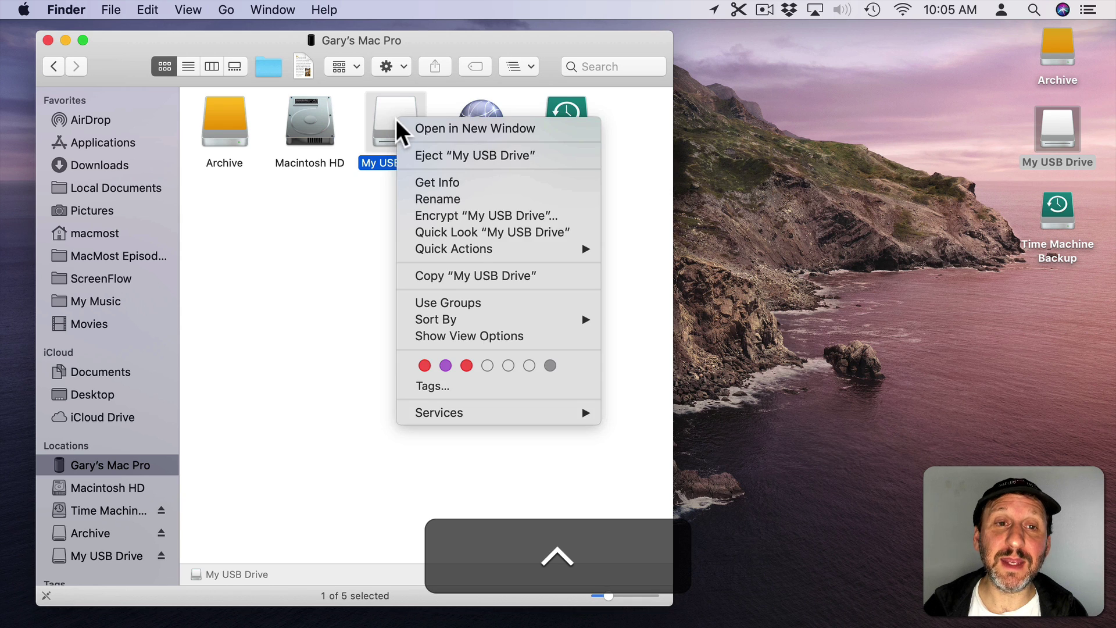
left_click(341, 236)
key("ctrl")
left_click(1056, 120, "ctrl")
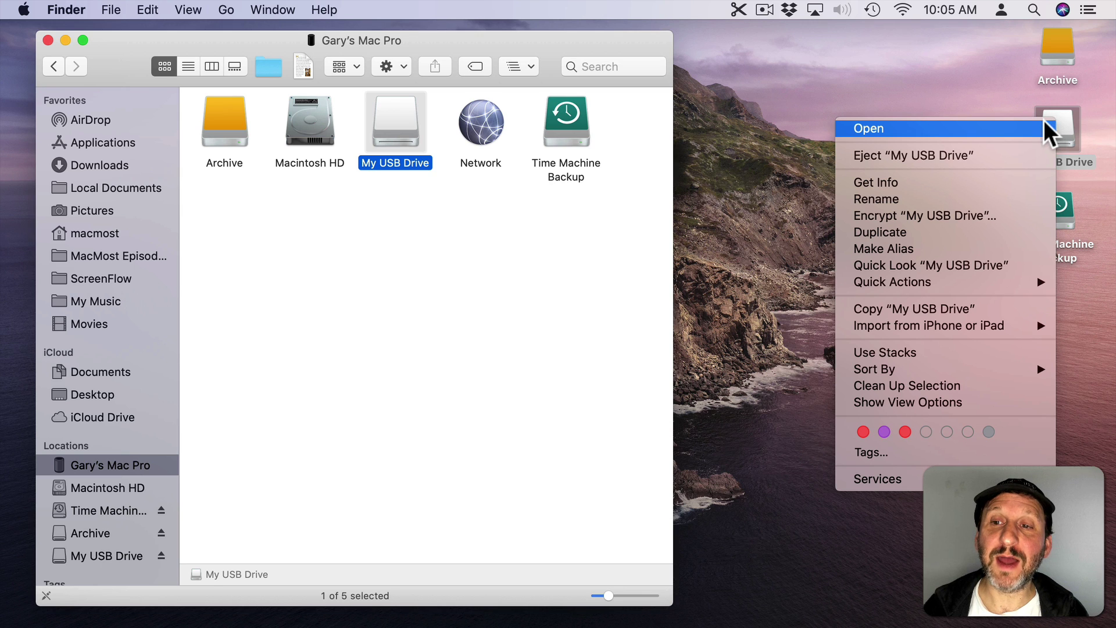
left_click(923, 156)
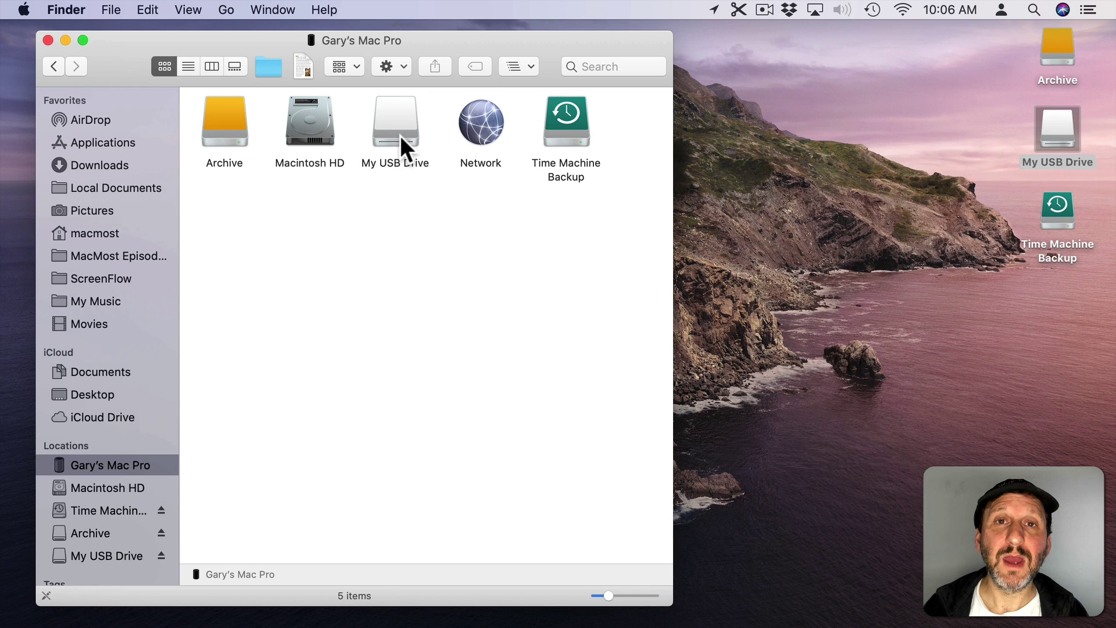
Step: Select My USB Drive and show the File menu's Eject command, closing it without ejecting
left_click(395, 131)
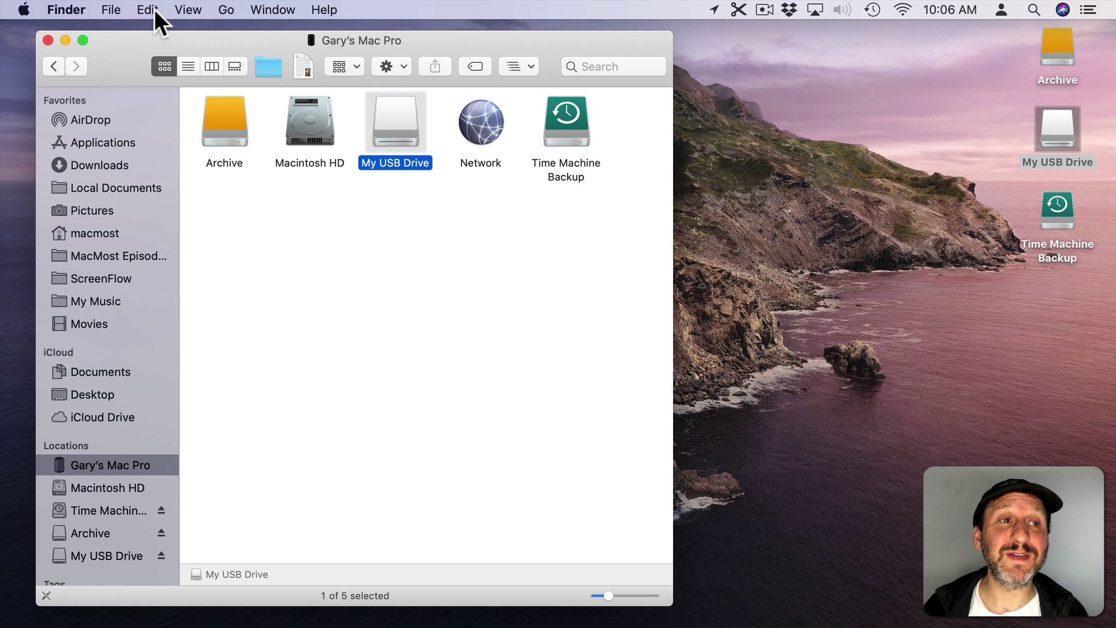
left_click(1055, 128)
left_click(409, 104)
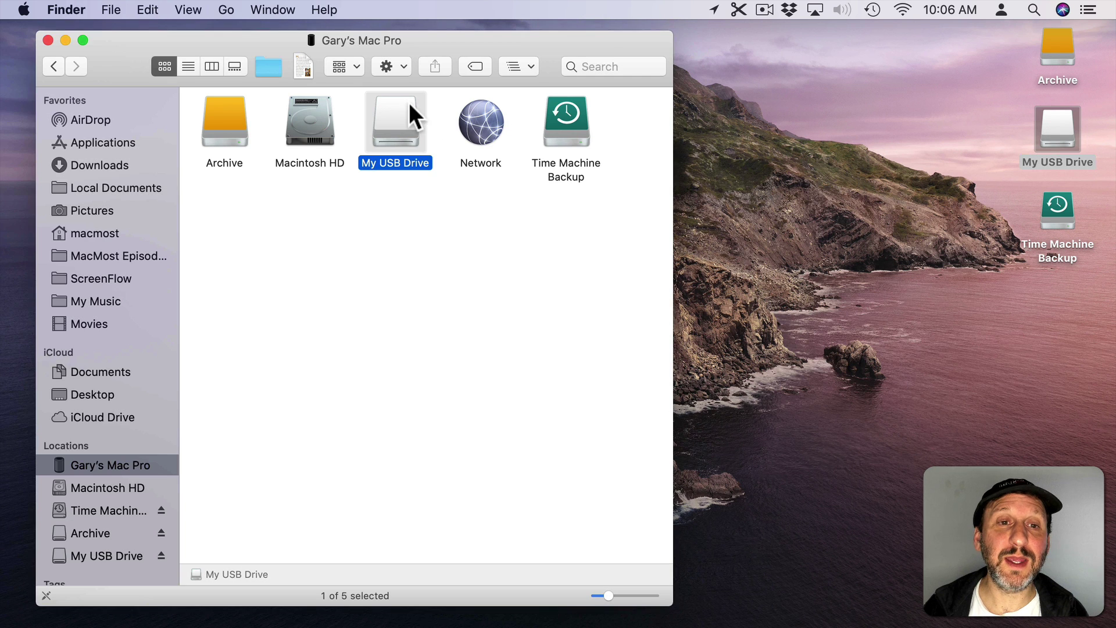
left_click(109, 9)
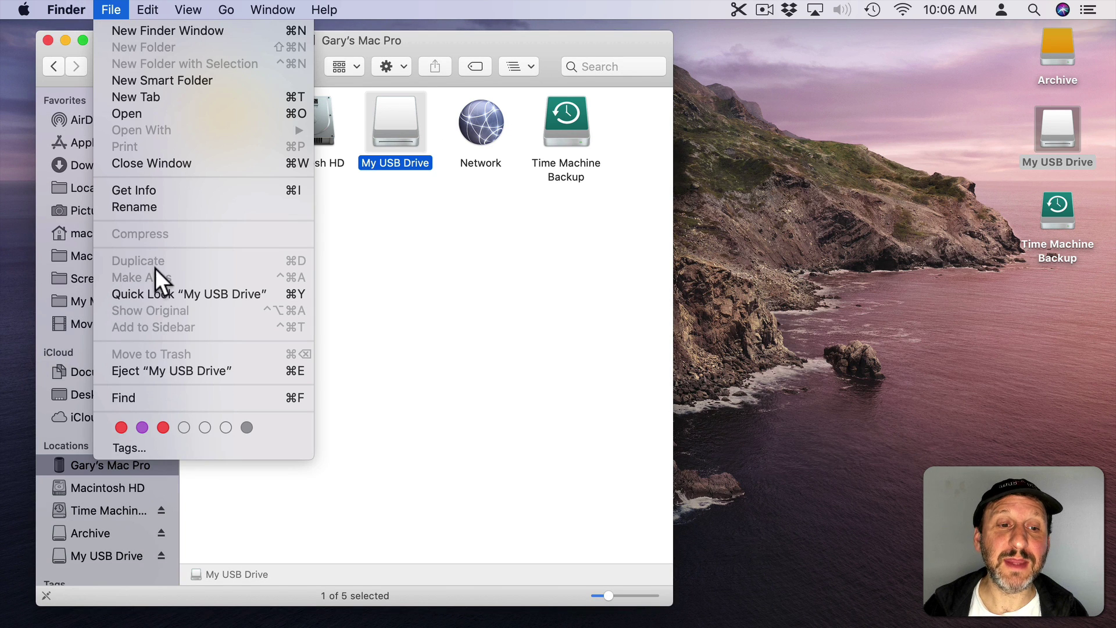
left_click(163, 376)
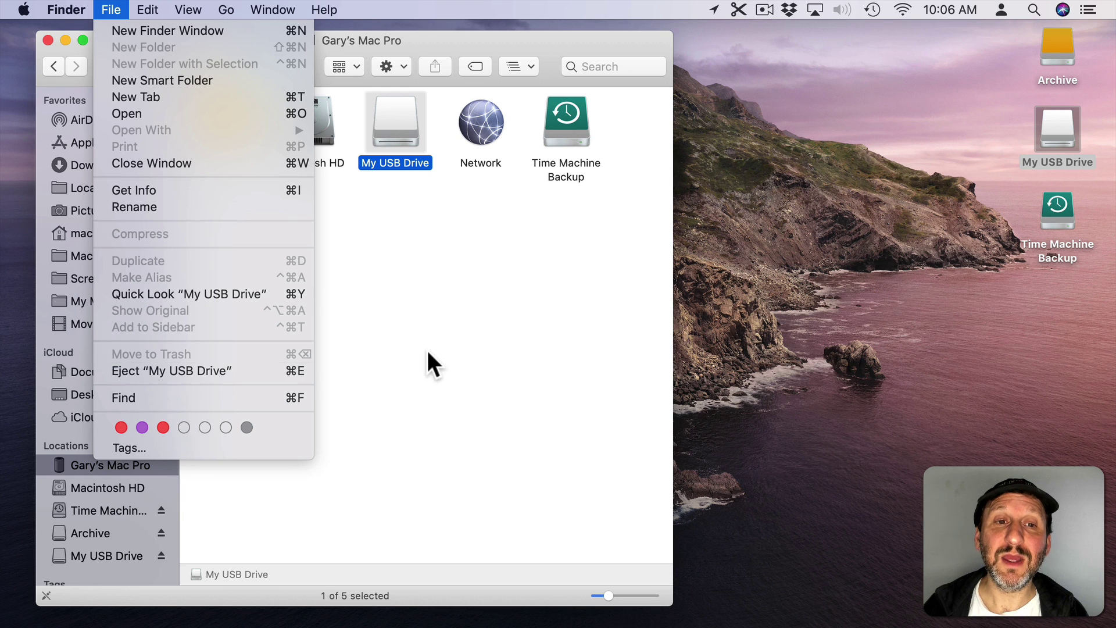